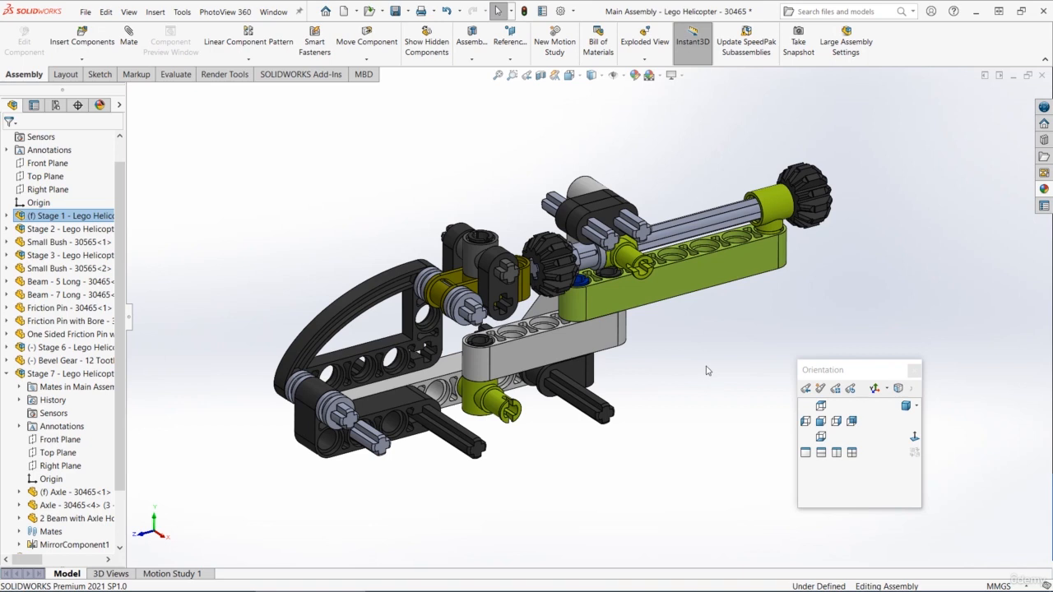
Insert the open 4 Beam with Extension part into the assembly and place it in free space above the model
key("ctrl+Tab")
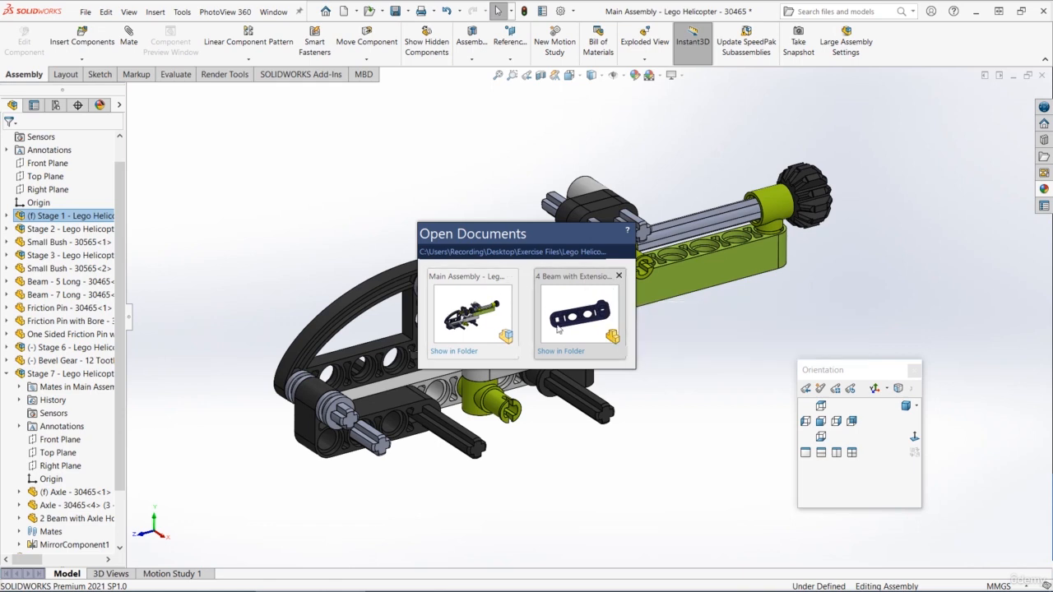
left_click(717, 339)
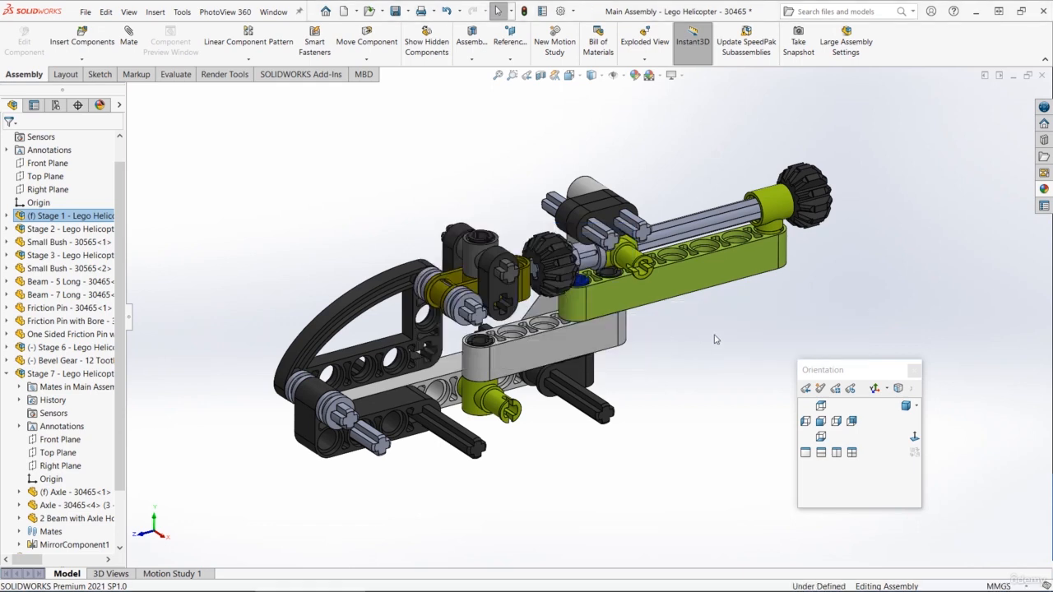
left_click(82, 41)
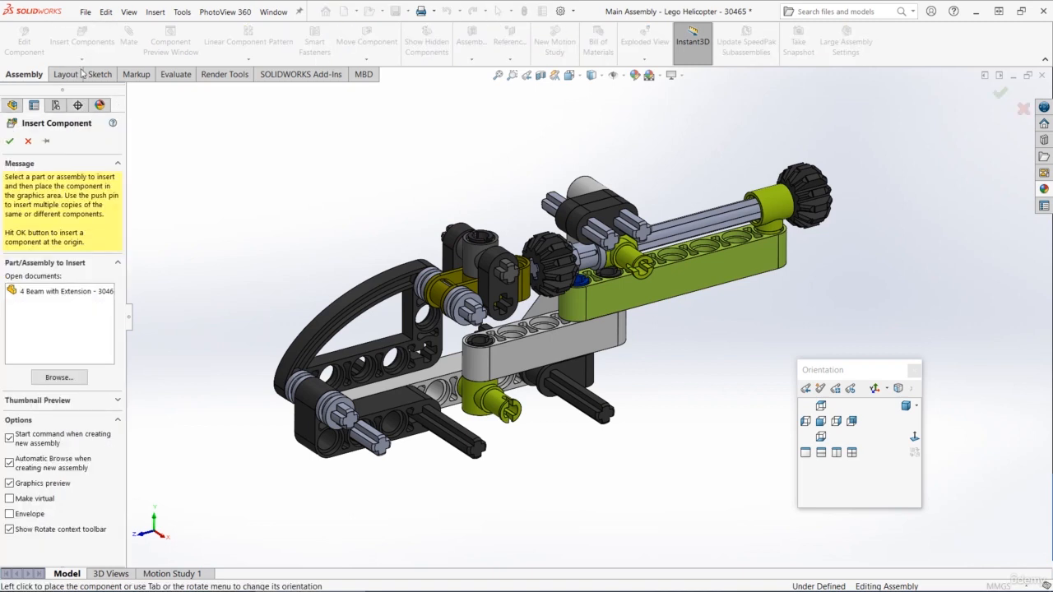
left_click(67, 292)
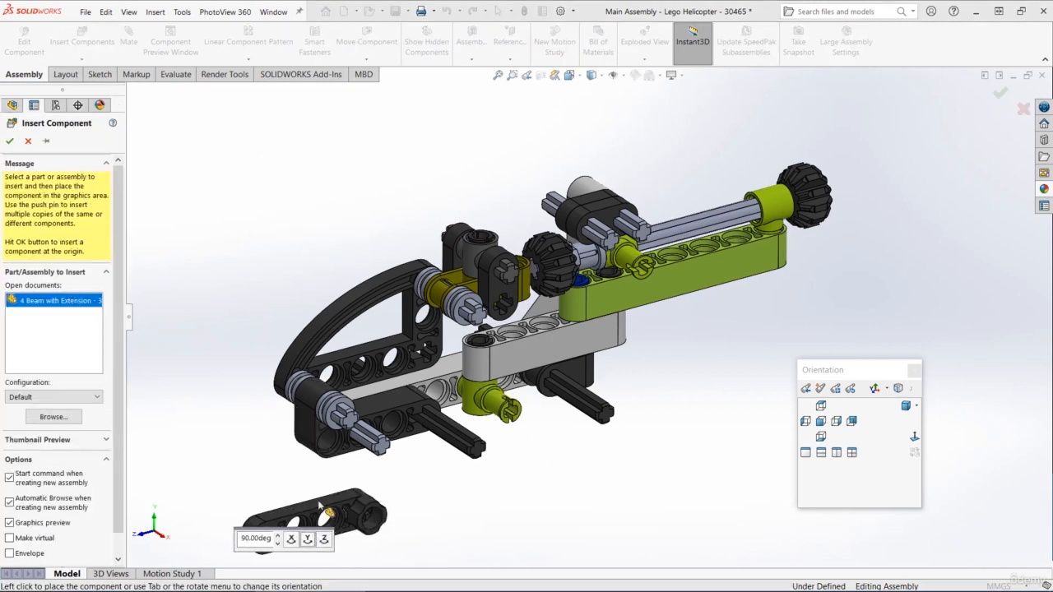
left_click(431, 183)
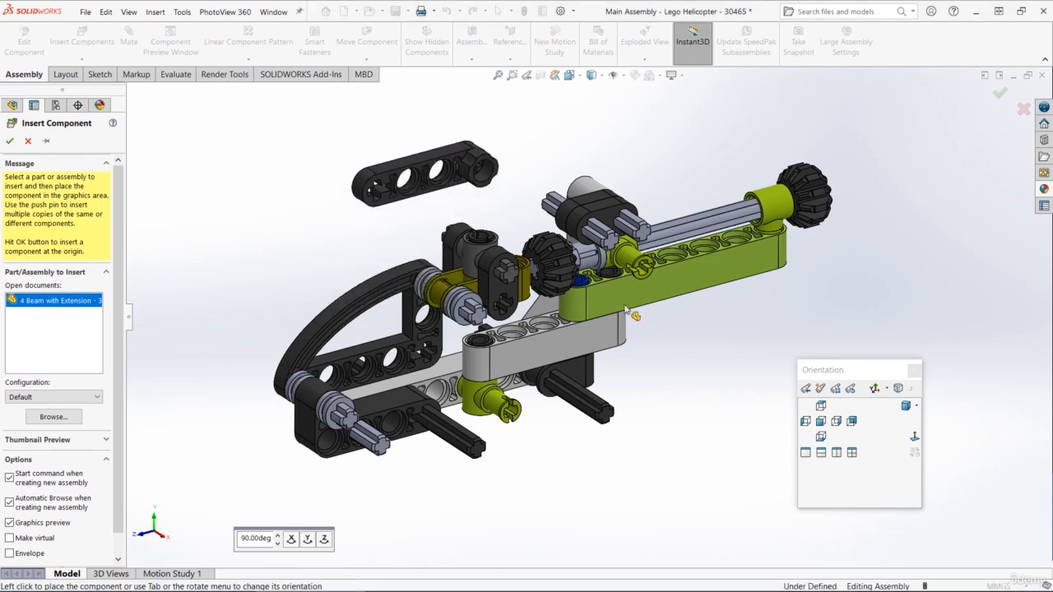
Mate the round extension hole of the 4 Beam with Extension concentric with the free end of the 3 - Long axle
scroll(516, 185, "down", 4)
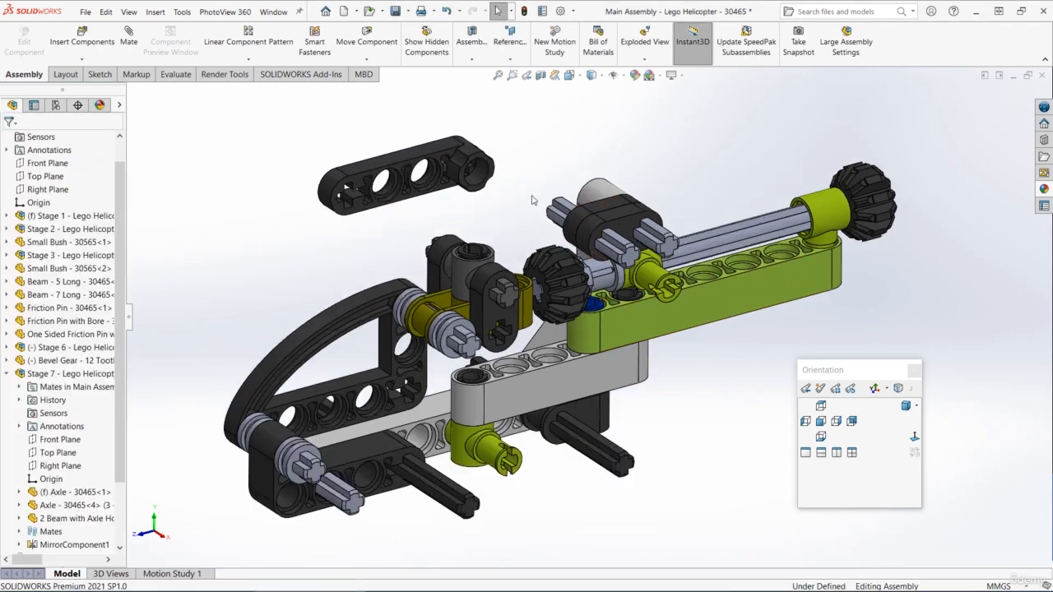
left_click(600, 230)
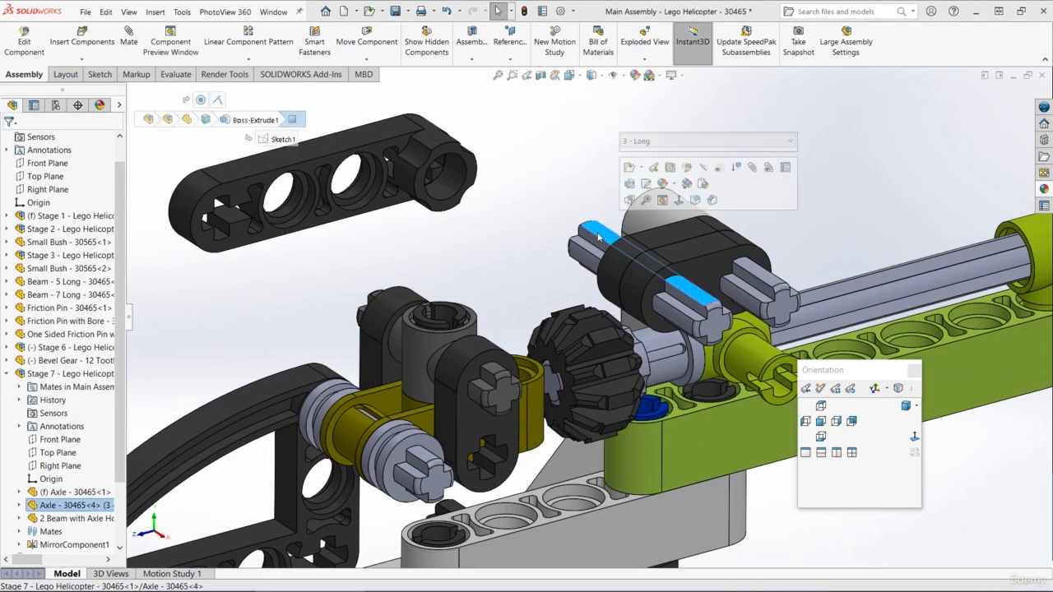
left_click(451, 174)
left_click(534, 178)
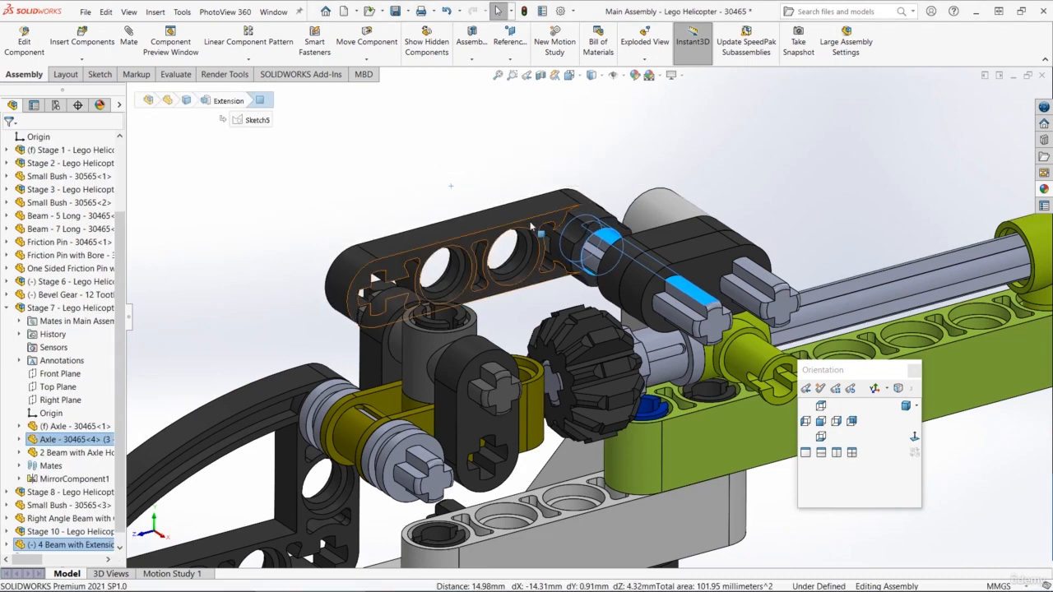
Lock the rotation of the new concentric mate between the 4 Beam with Extension and the axle
left_click(7, 547)
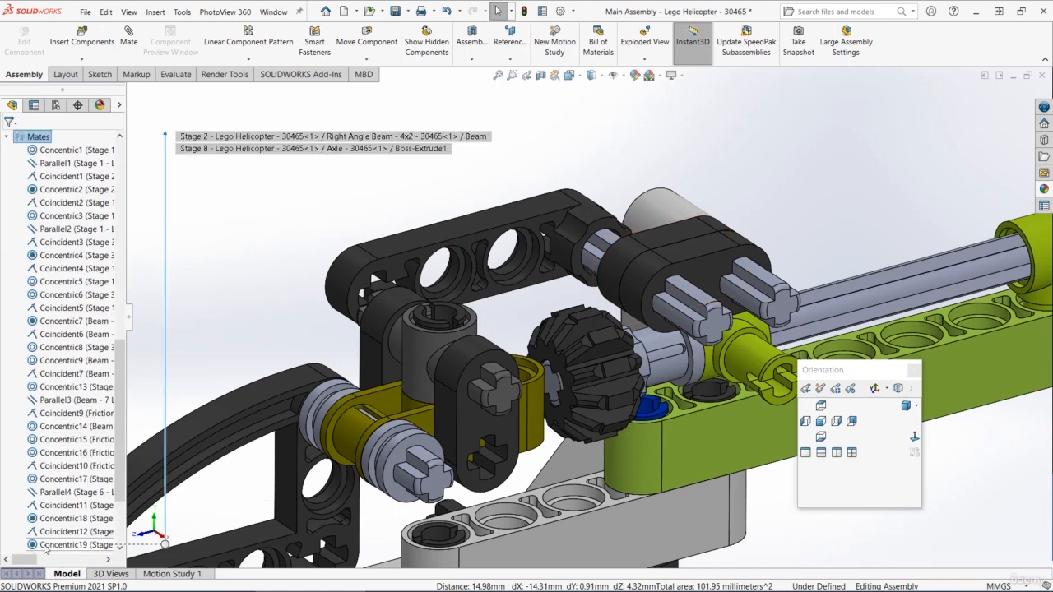
right_click(41, 544)
left_click(12, 519)
scroll(16, 520, "down", 3)
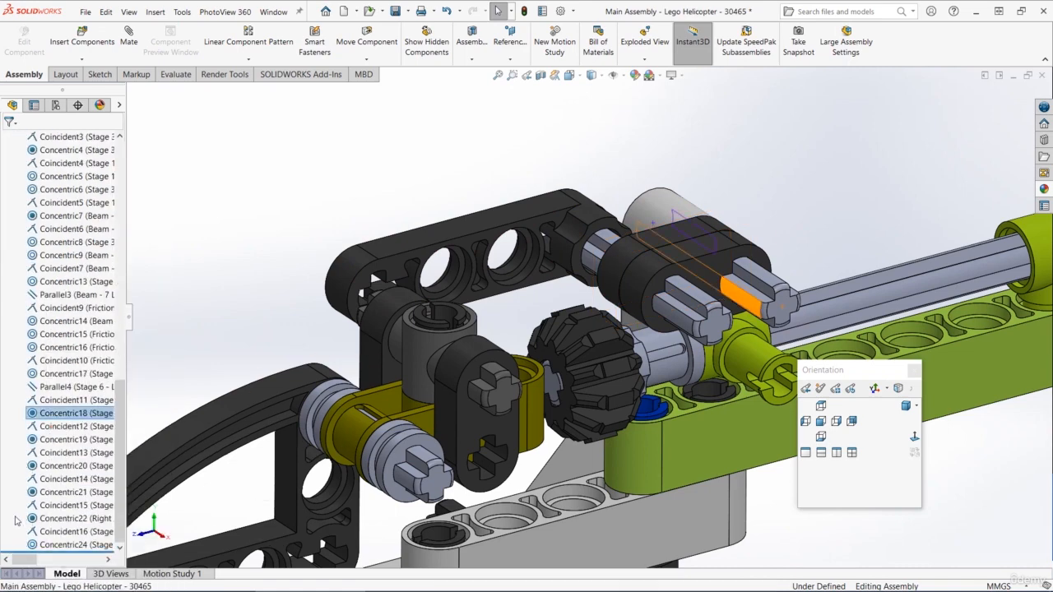
right_click(66, 545)
left_click(136, 381)
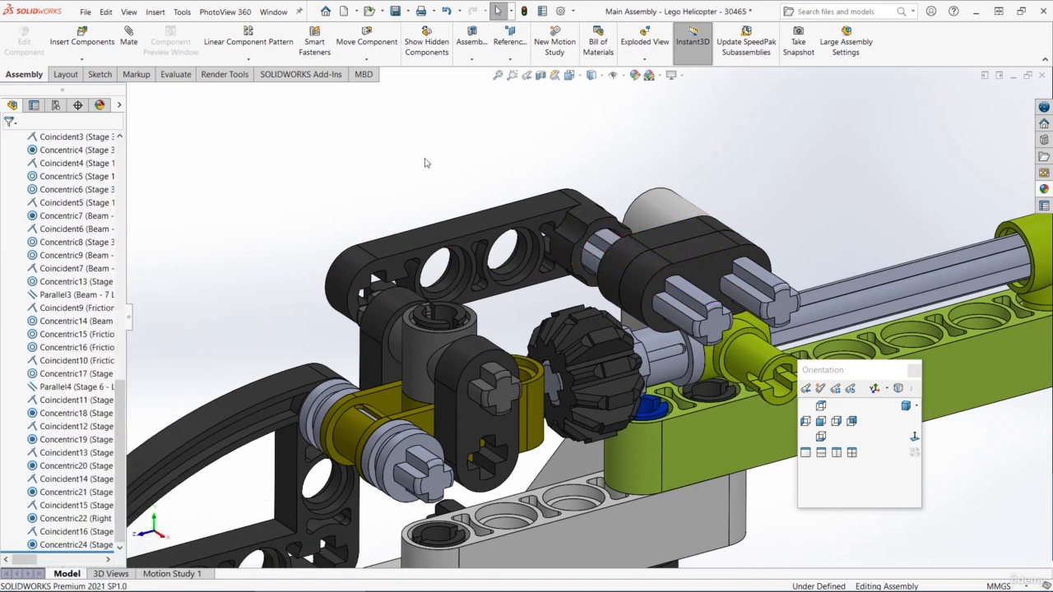
Add a coincident mate between the extension's end face and the facing side of the 2 Beam with Axle Hole
scroll(586, 227, "down", 5)
left_click(581, 219)
middle_click_drag(584, 217, 689, 306)
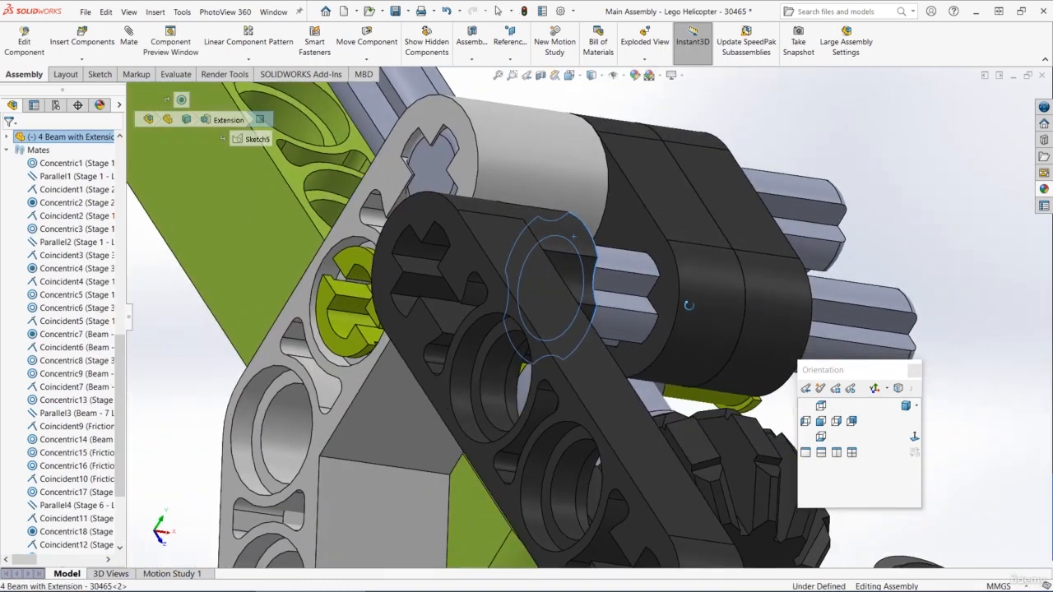
left_click(642, 237, "ctrl")
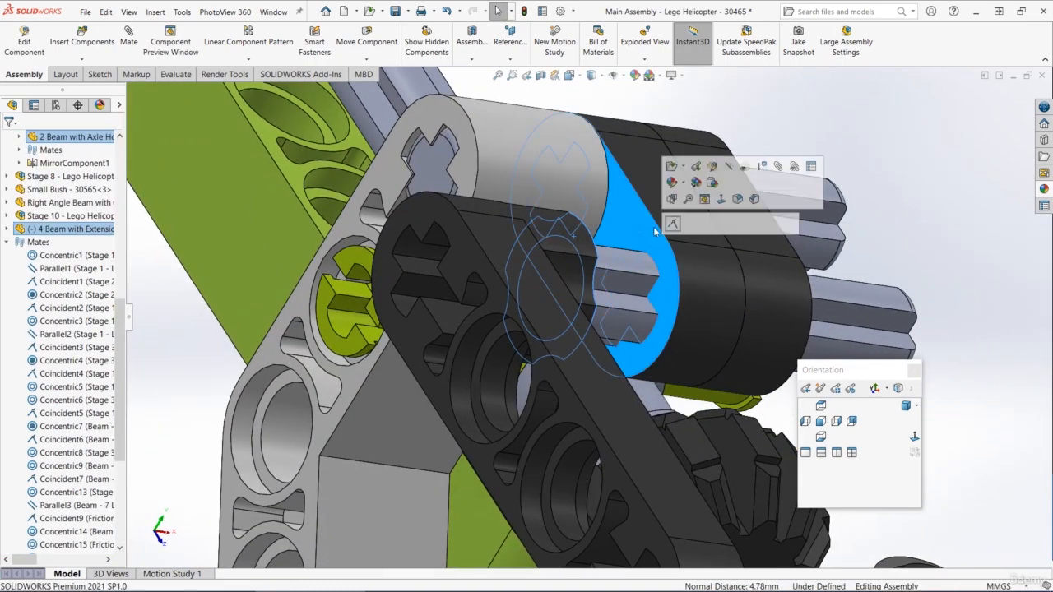
left_click(674, 223)
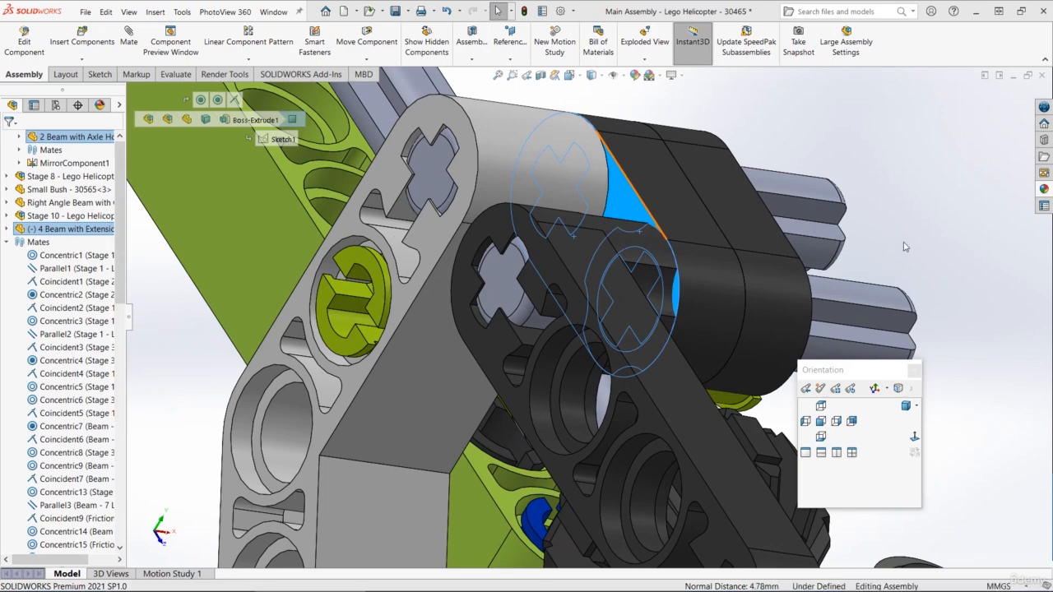
Inspect the mated 4 Beam with Extension from the back and side of the whole assembly
key("f")
middle_click_drag(811, 281, 736, 354)
scroll(701, 377, "down", 5)
middle_click_drag(512, 326, 581, 284)
scroll(416, 271, "up", 2)
middle_click(418, 271)
scroll(581, 285, "down", 1)
scroll(586, 283, "up", 3)
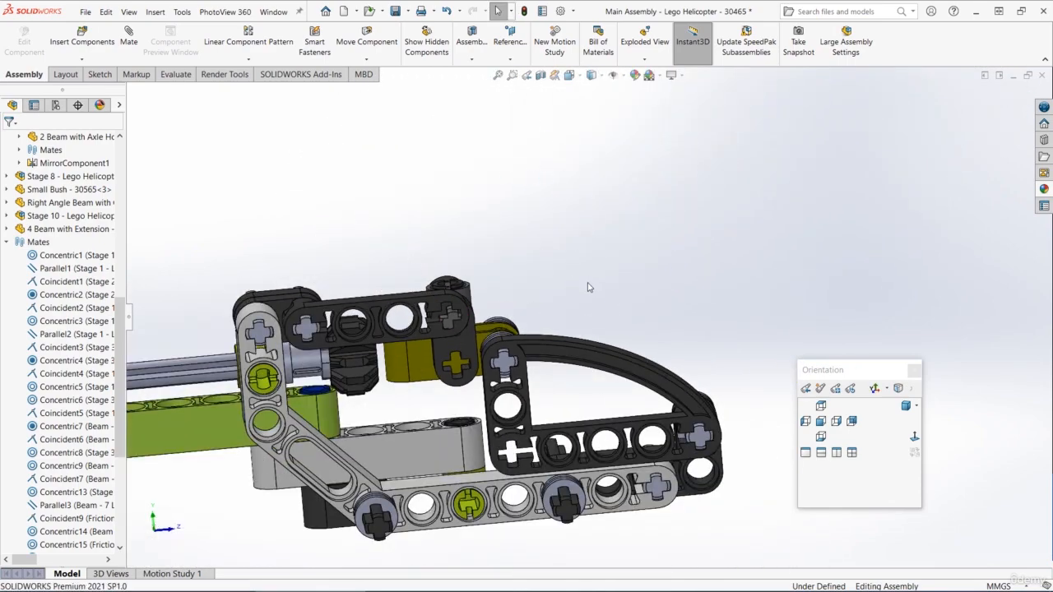
Examine in the left view how the new beam's axle hole lines up with the short axle-hole beam and surrounding parts
key("ctrl+3")
scroll(473, 337, "down", 5)
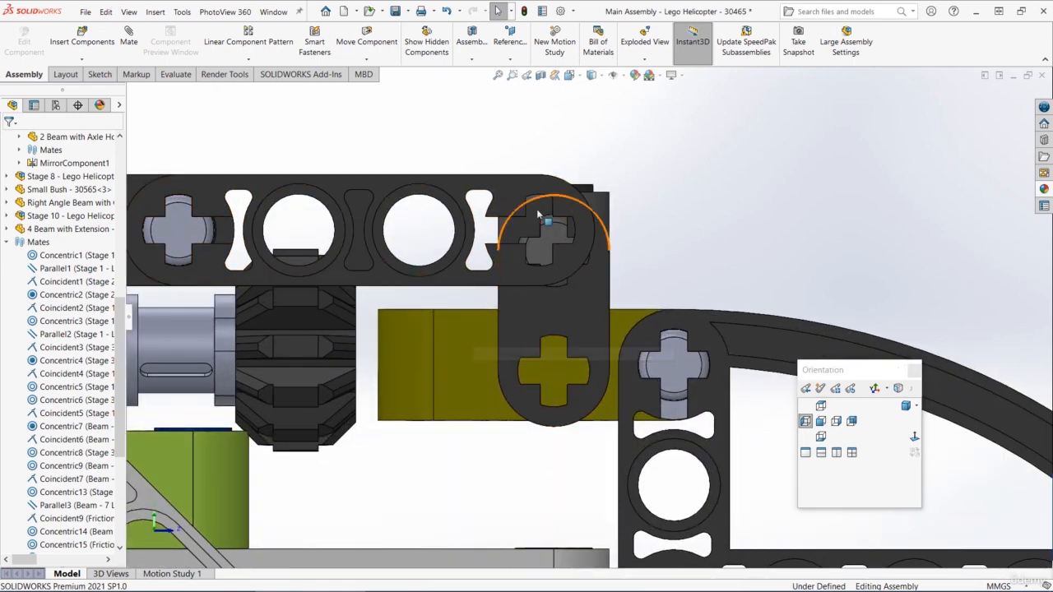
scroll(539, 237, "up", 3)
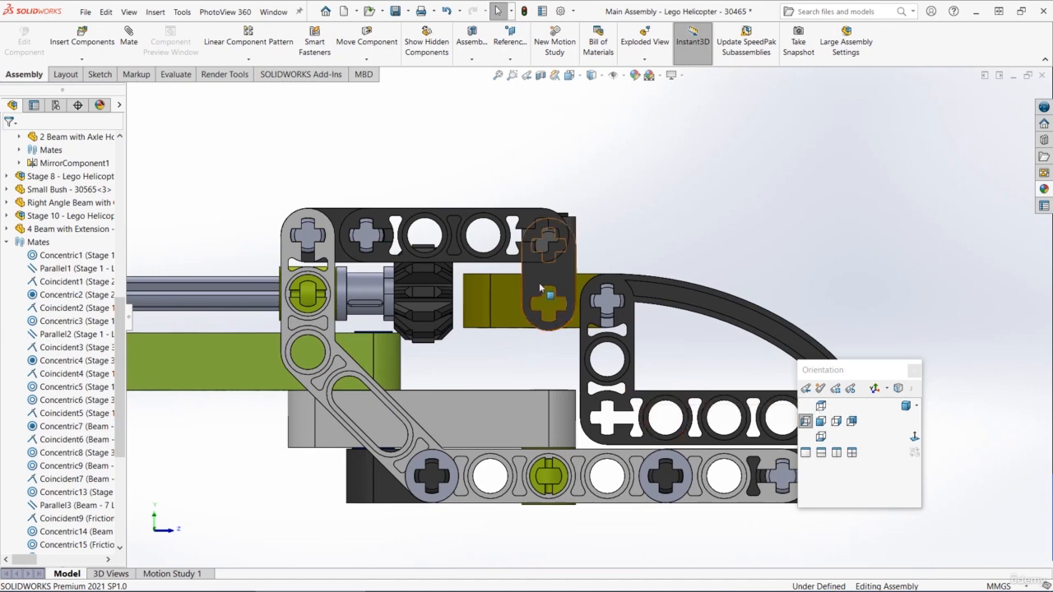
scroll(541, 287, "down", 3)
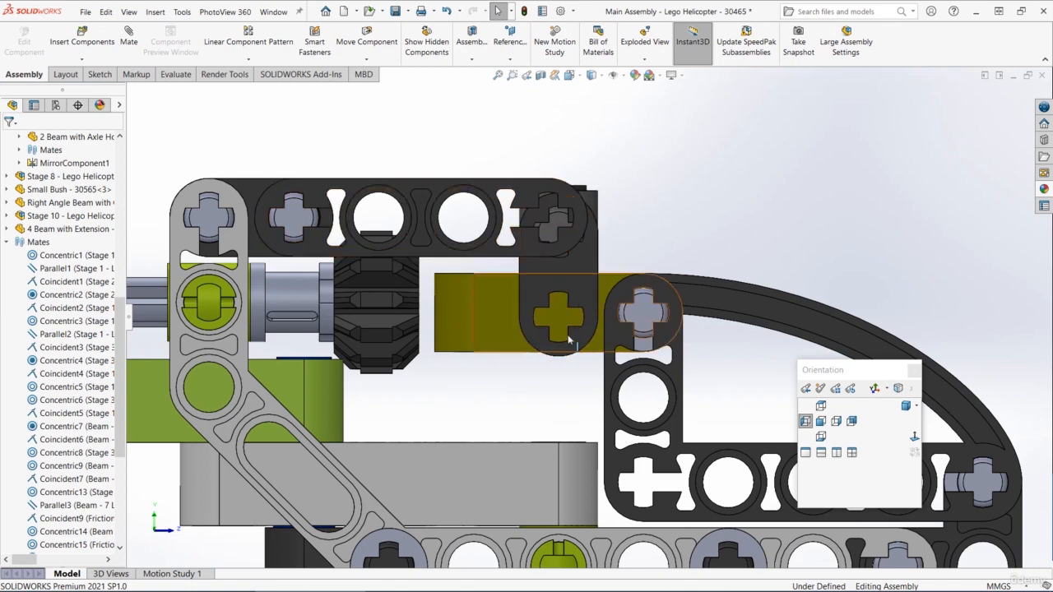
scroll(649, 388, "up", 3)
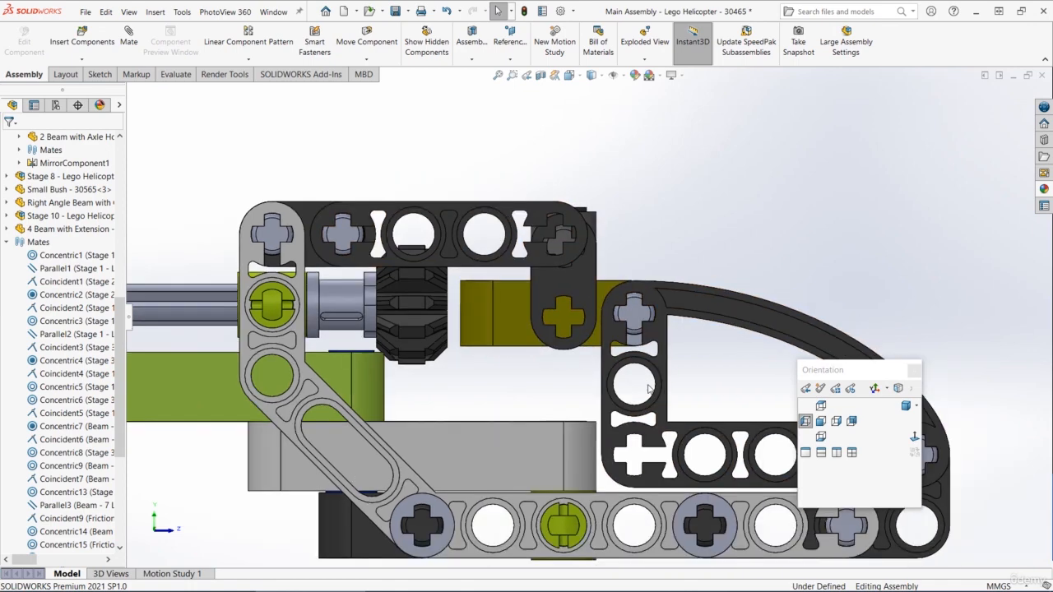
scroll(642, 399, "down", 2)
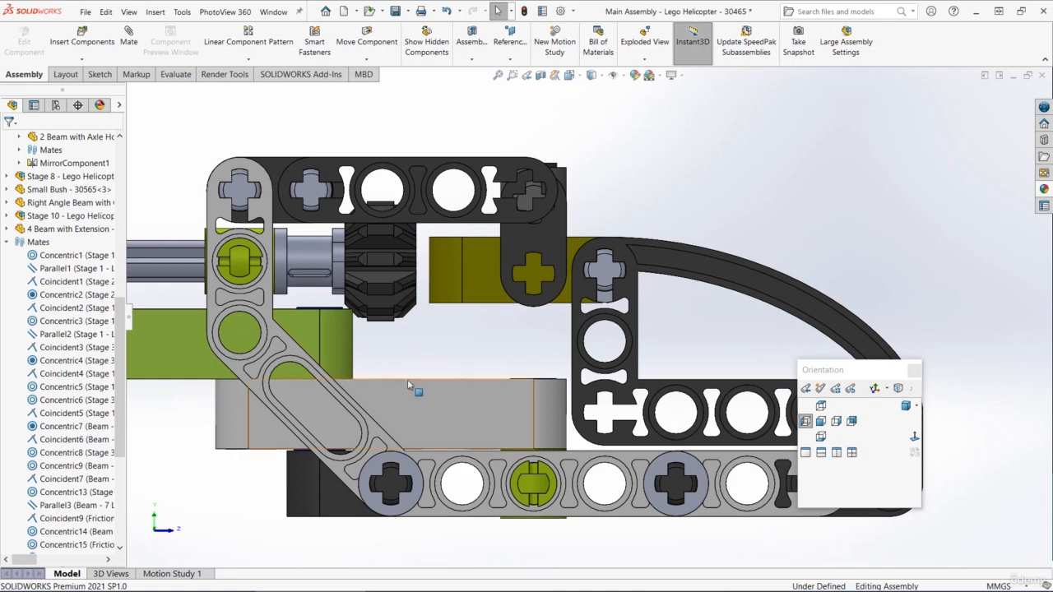
scroll(389, 354, "down", 1)
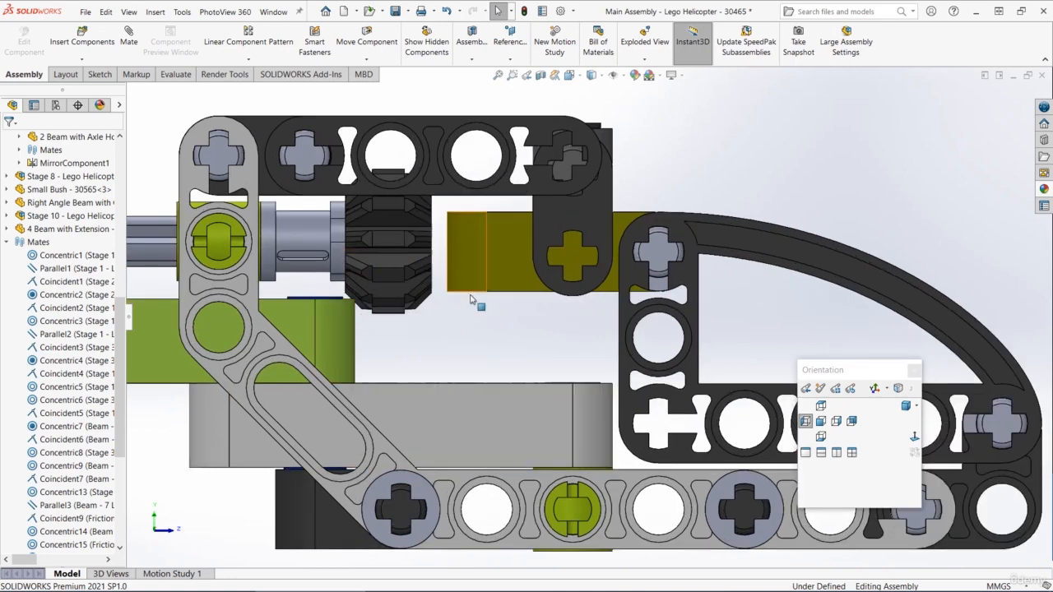
scroll(619, 359, "up", 3)
scroll(599, 397, "down", 1)
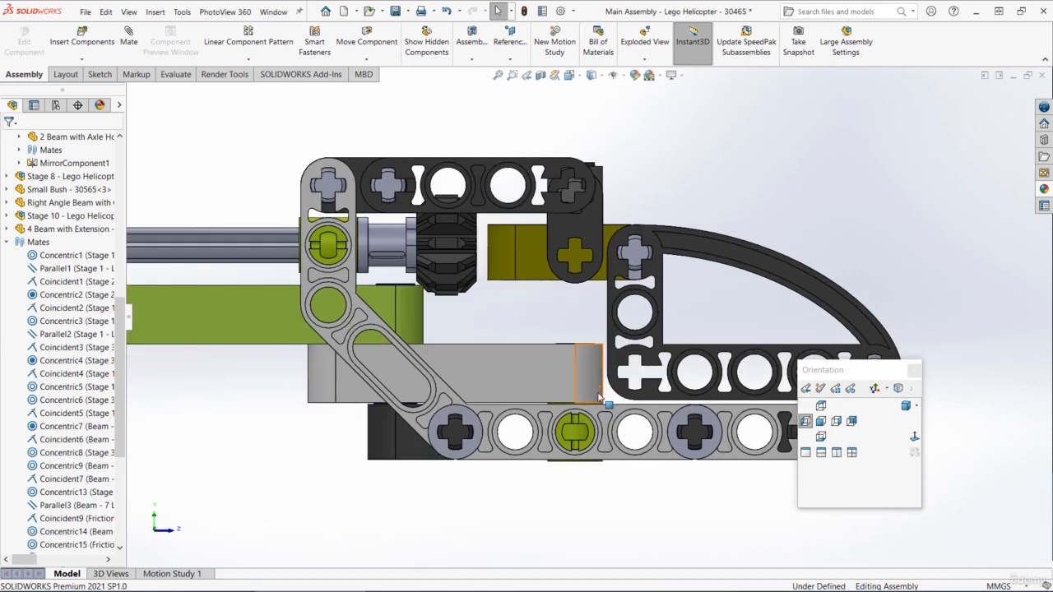
scroll(600, 362, "down", 1)
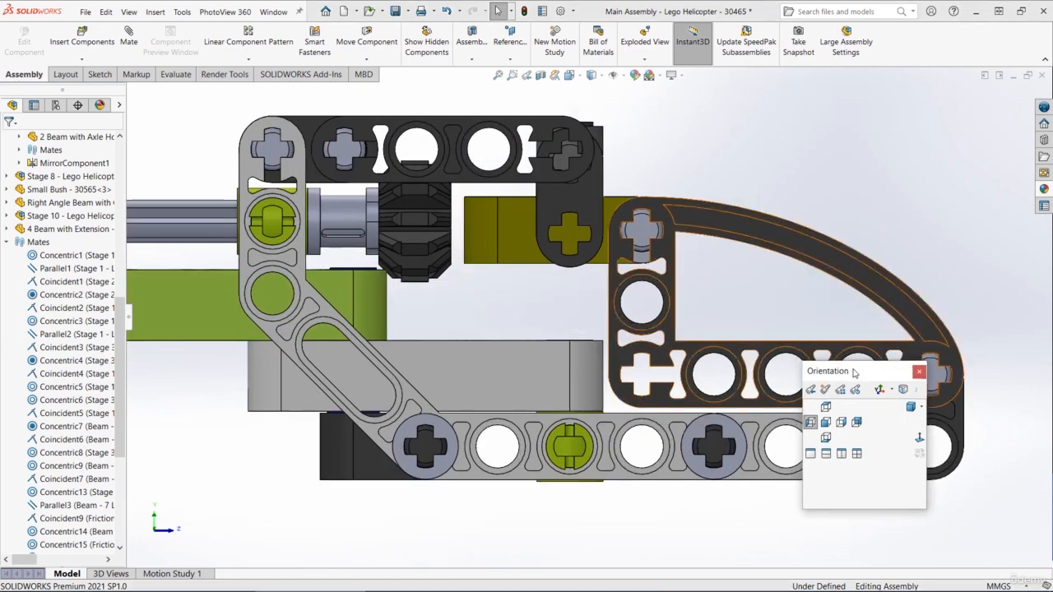
left_click_drag(844, 372, 883, 378)
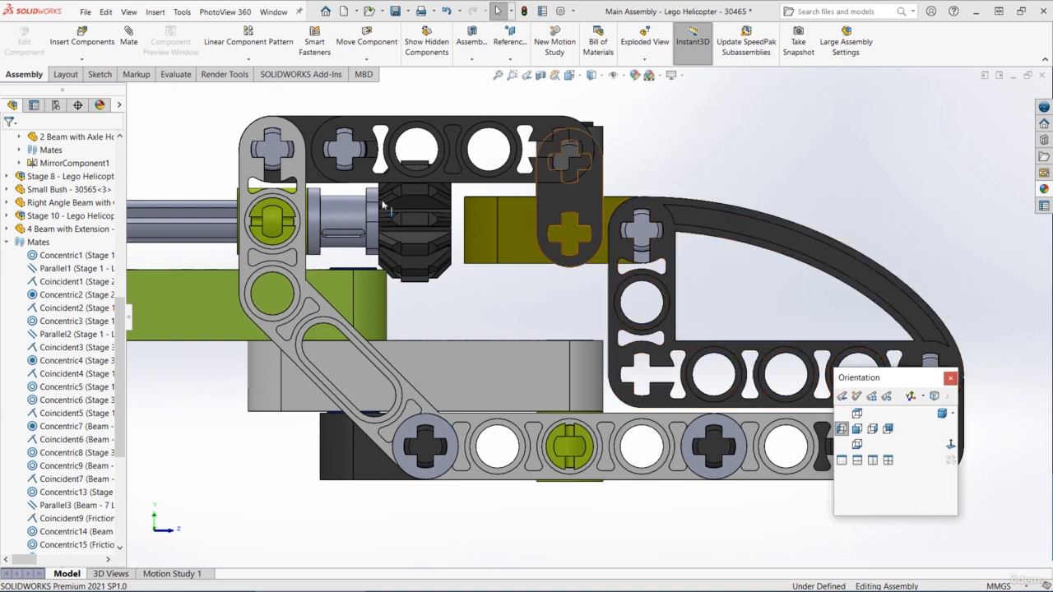
Measure the centre distance between the small bush at the corner beam's lower bend and the hole at its upper bend
left_click(176, 75)
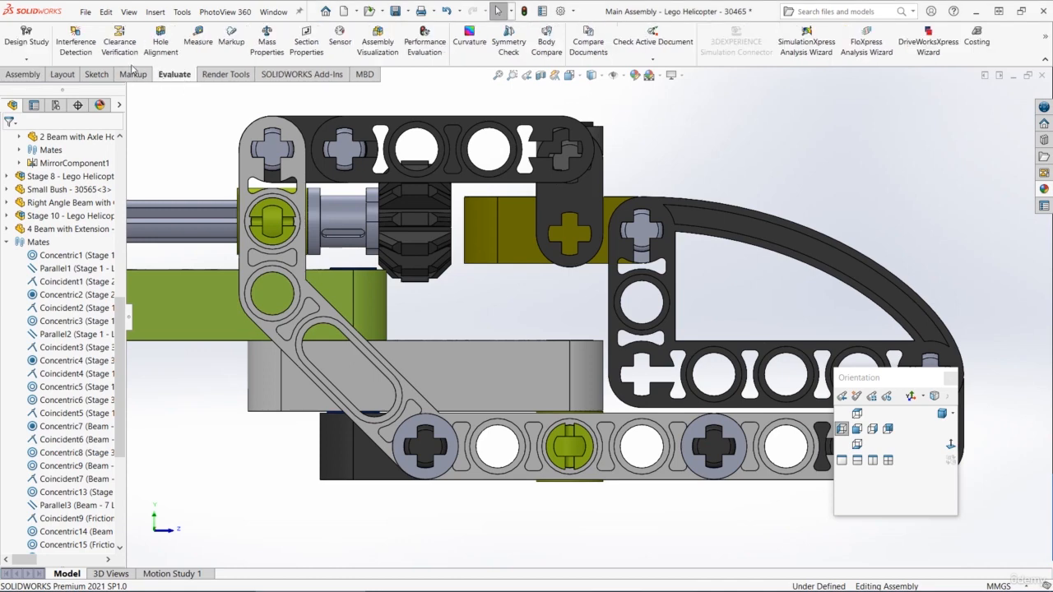
left_click(198, 43)
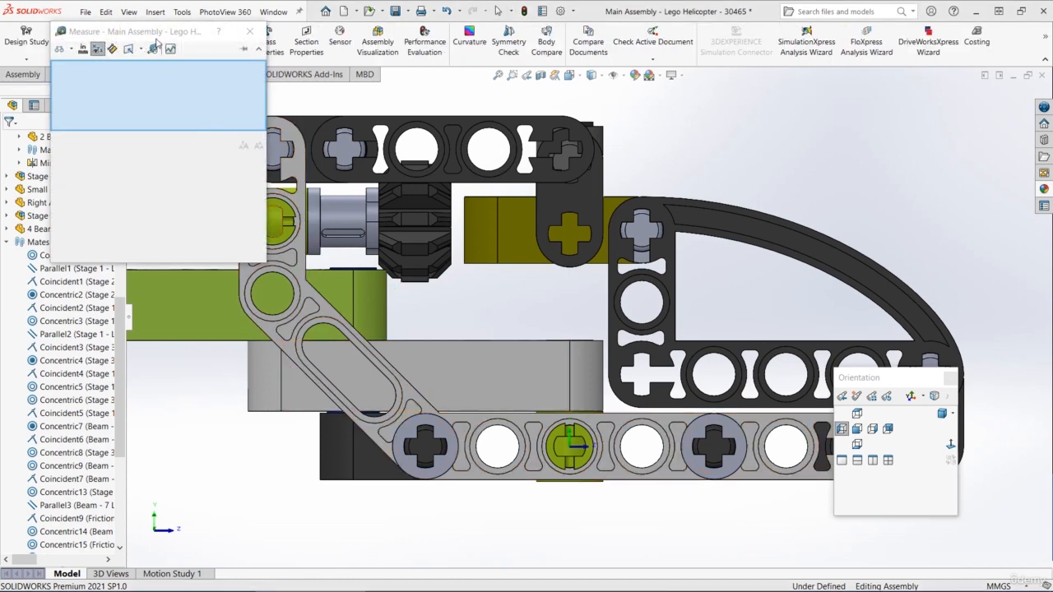
left_click_drag(156, 38, 880, 125)
left_click_drag(858, 349, 858, 288)
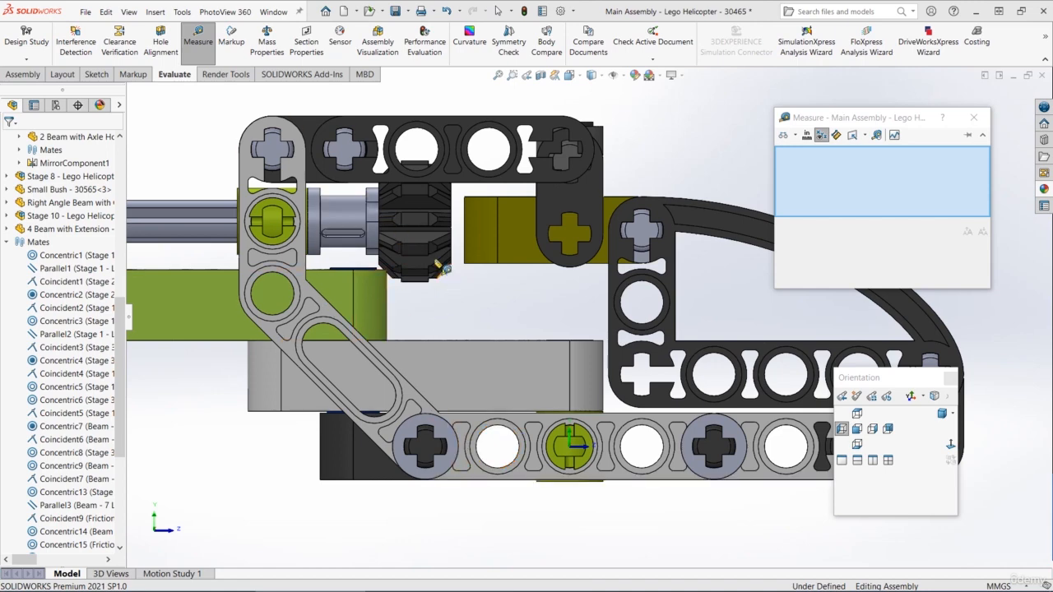
left_click(451, 426)
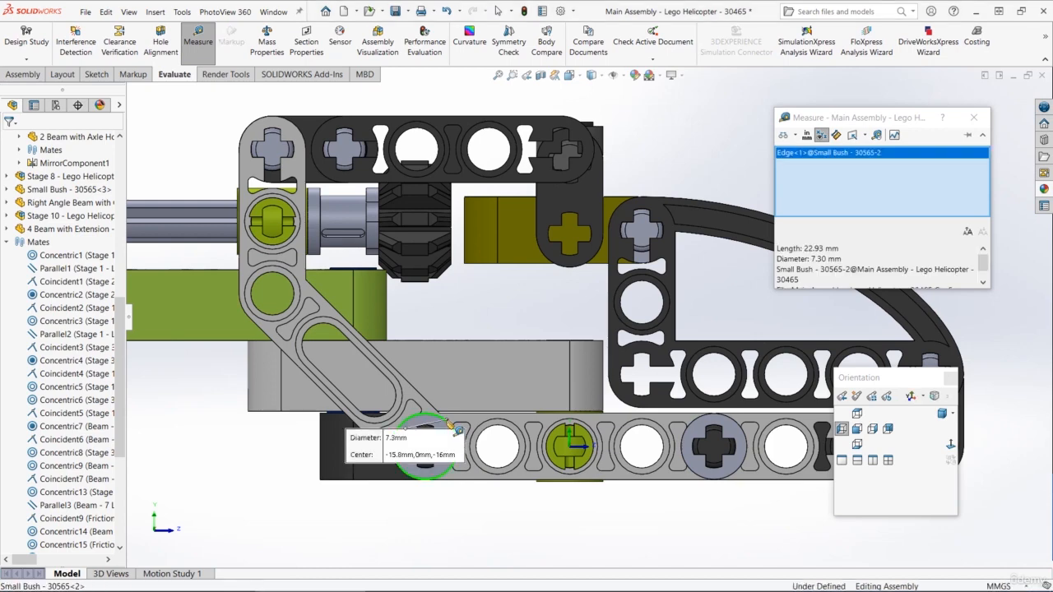
left_click(295, 288)
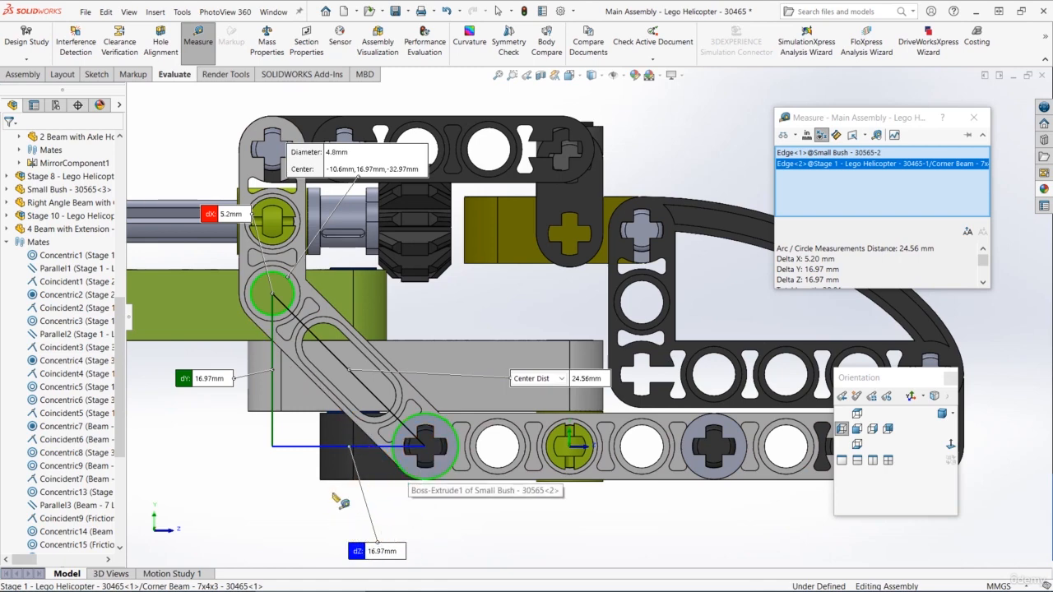
key("Escape")
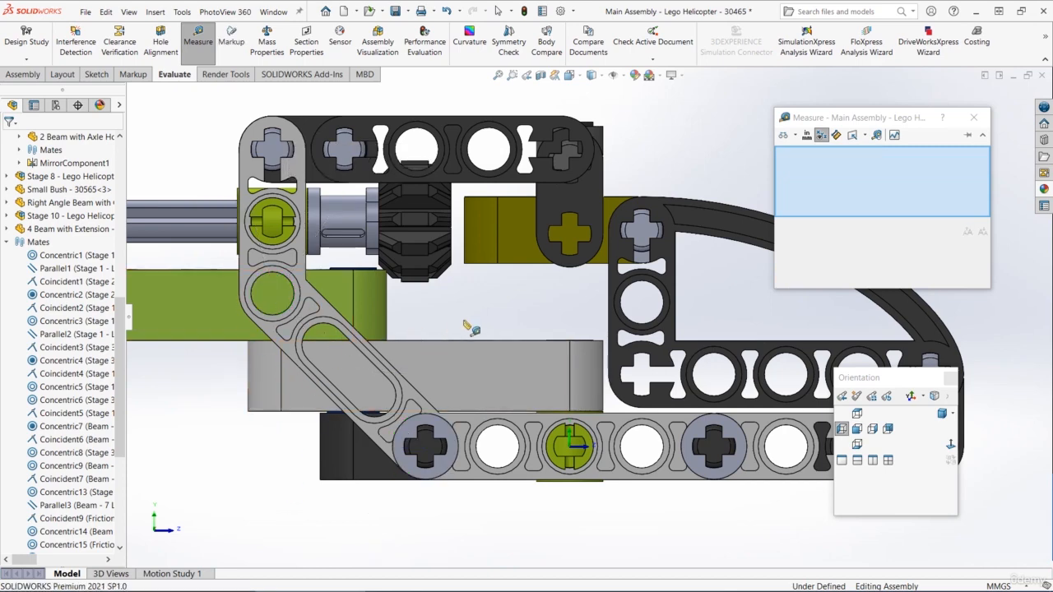
key("Escape")
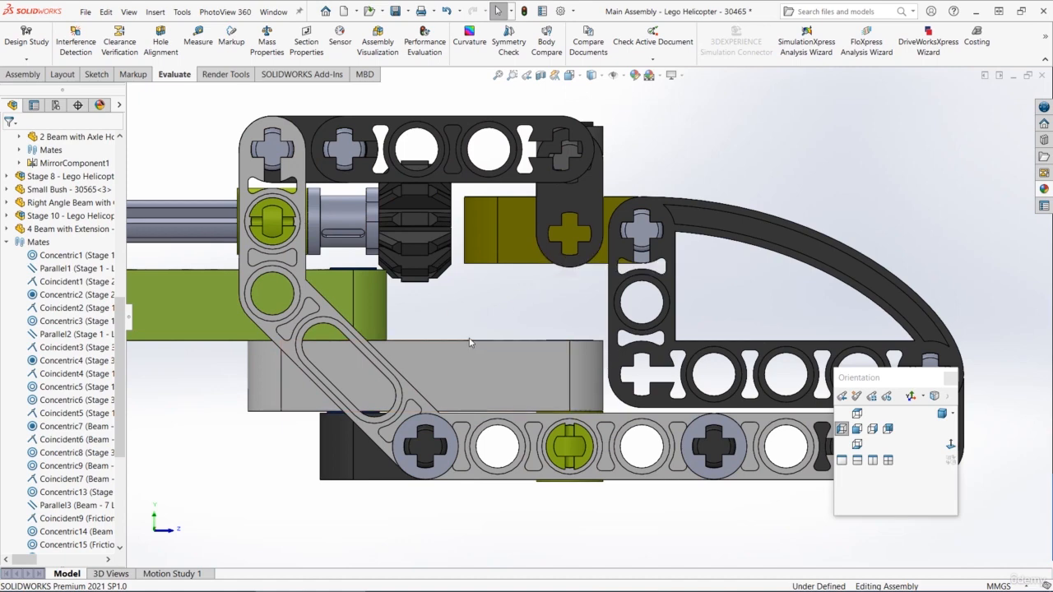
Open the Corner Beam - 7x4x3 part in its own window and open the Beam feature's sketch for editing
left_click(384, 420)
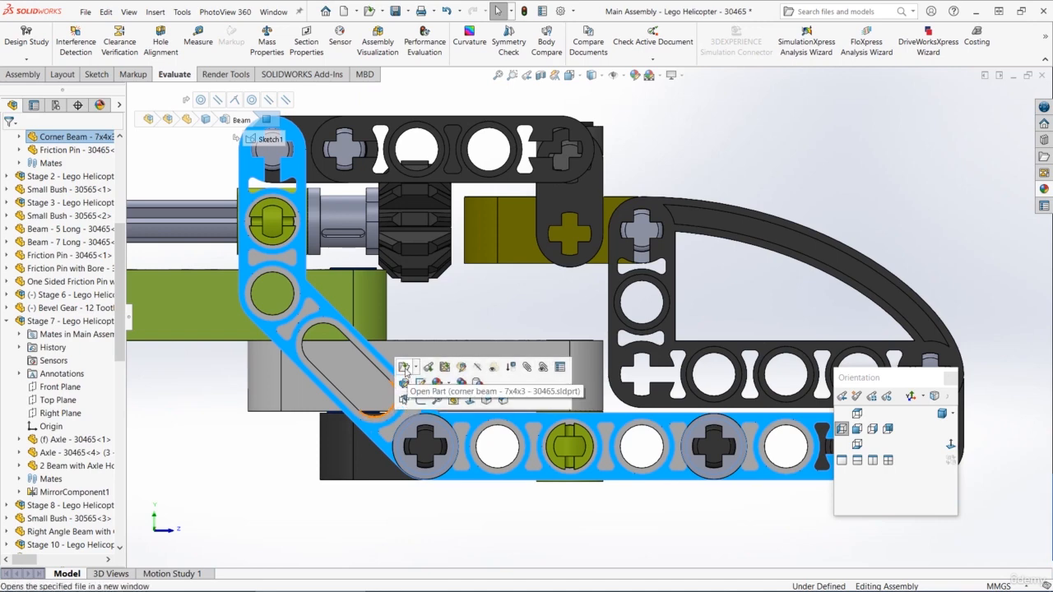
left_click(404, 368)
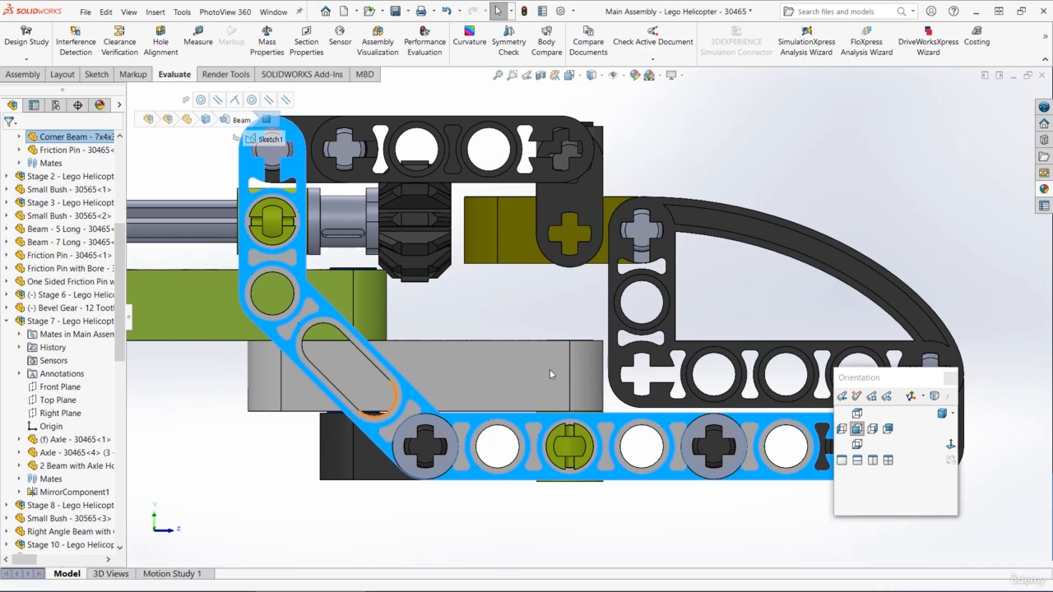
scroll(580, 233, "down", 4)
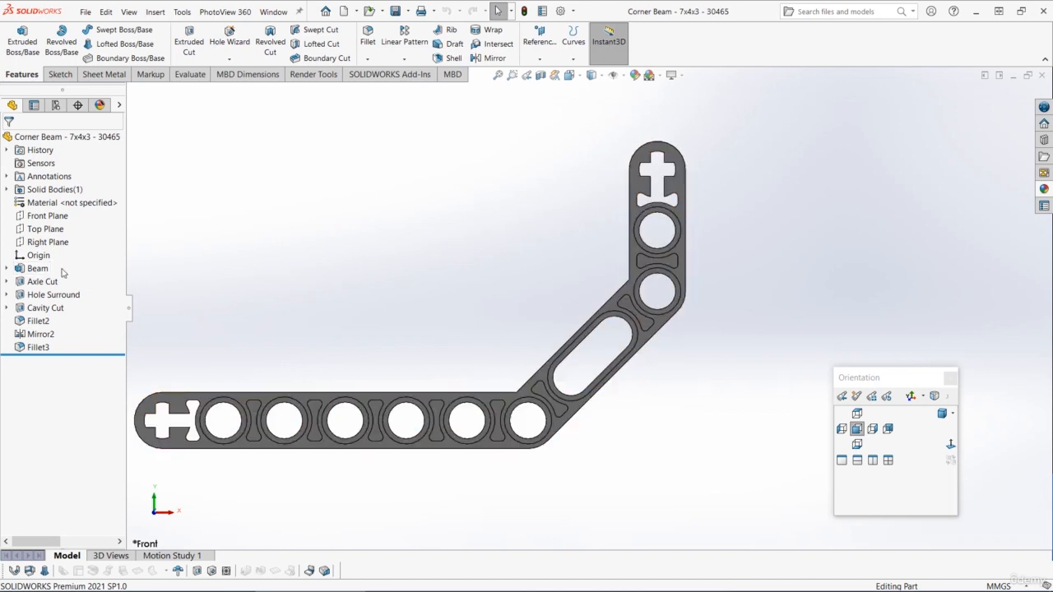
left_click(37, 272)
left_click(69, 244)
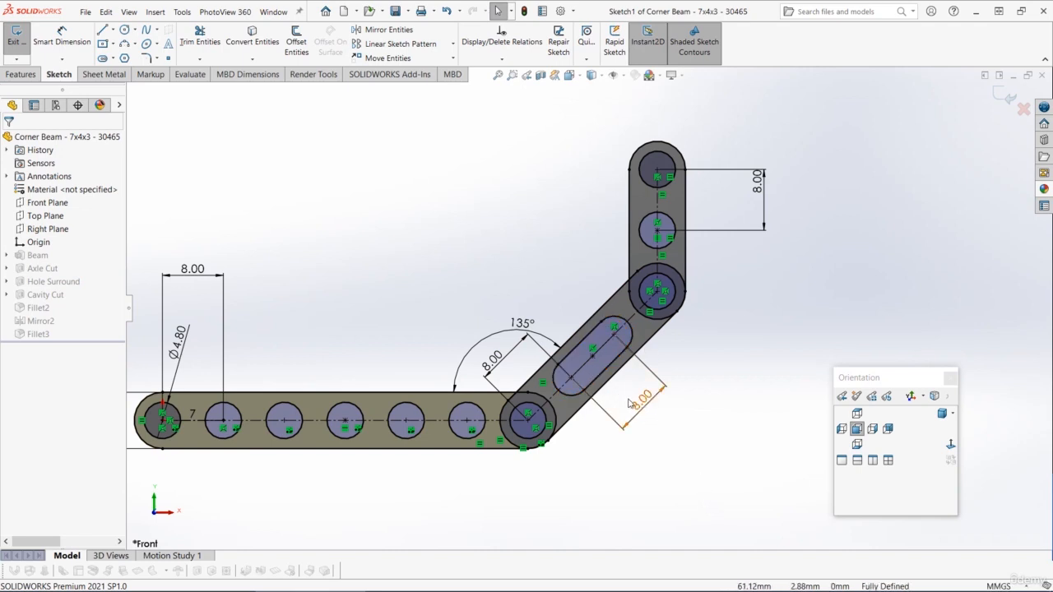
Add driven vertical and horizontal dimensions between the hole centres at the corner beam's lower and upper bends
left_click(62, 37)
left_click(532, 424)
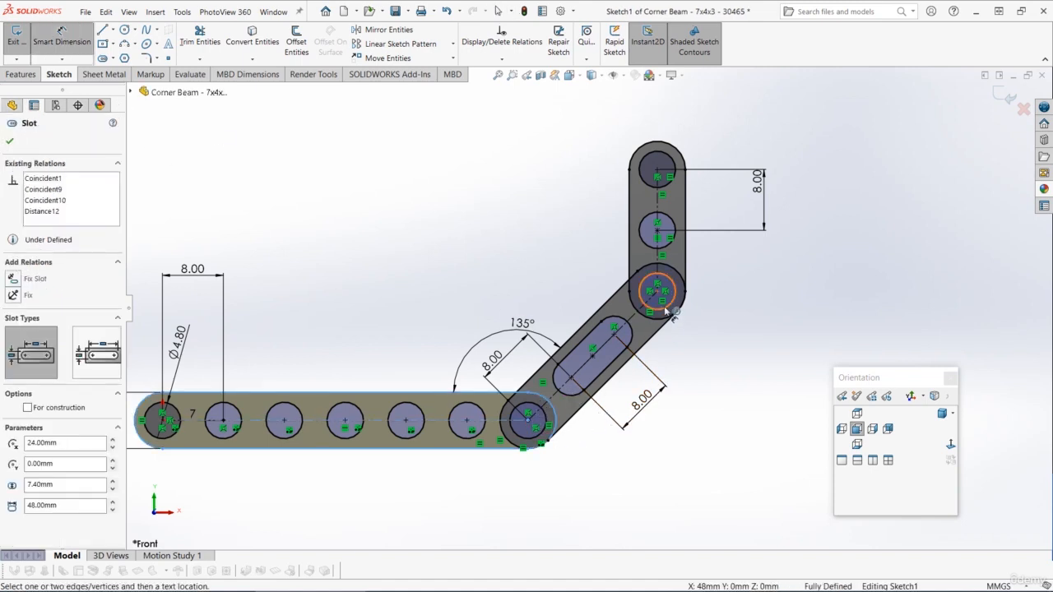
left_click(659, 297)
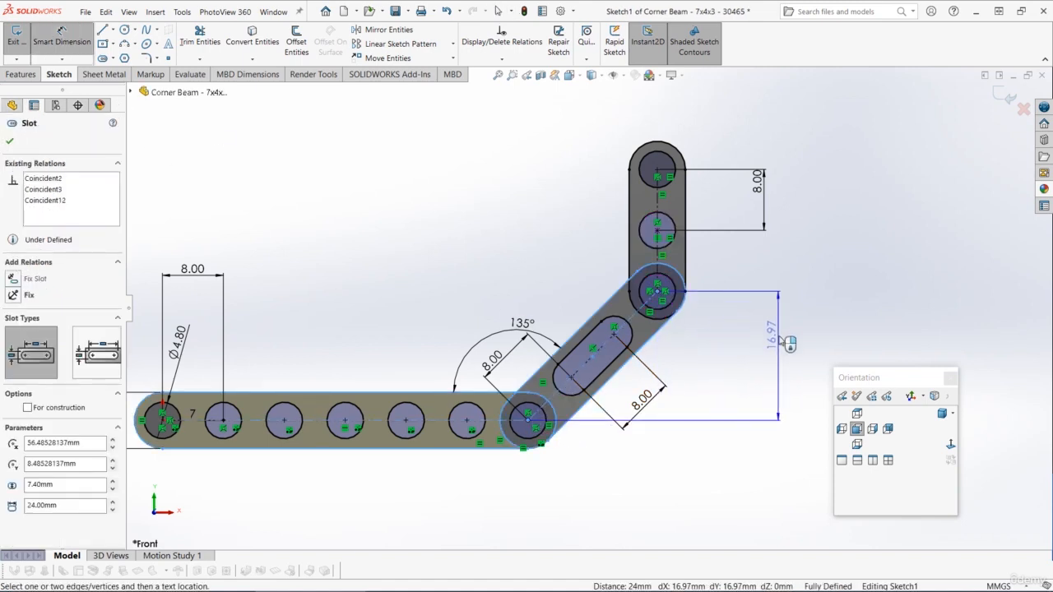
left_click(773, 354)
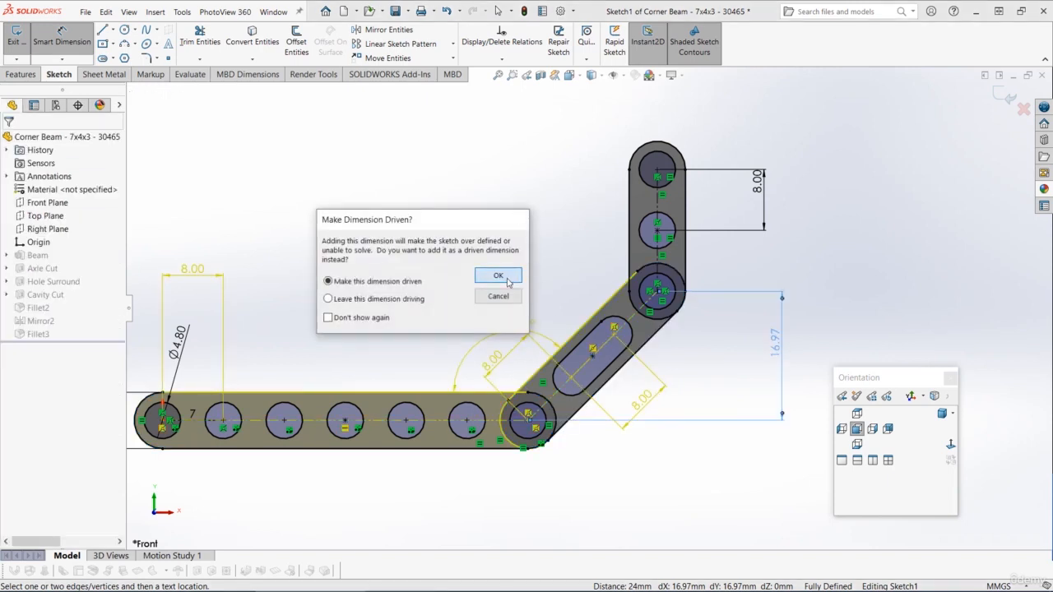
left_click(507, 282)
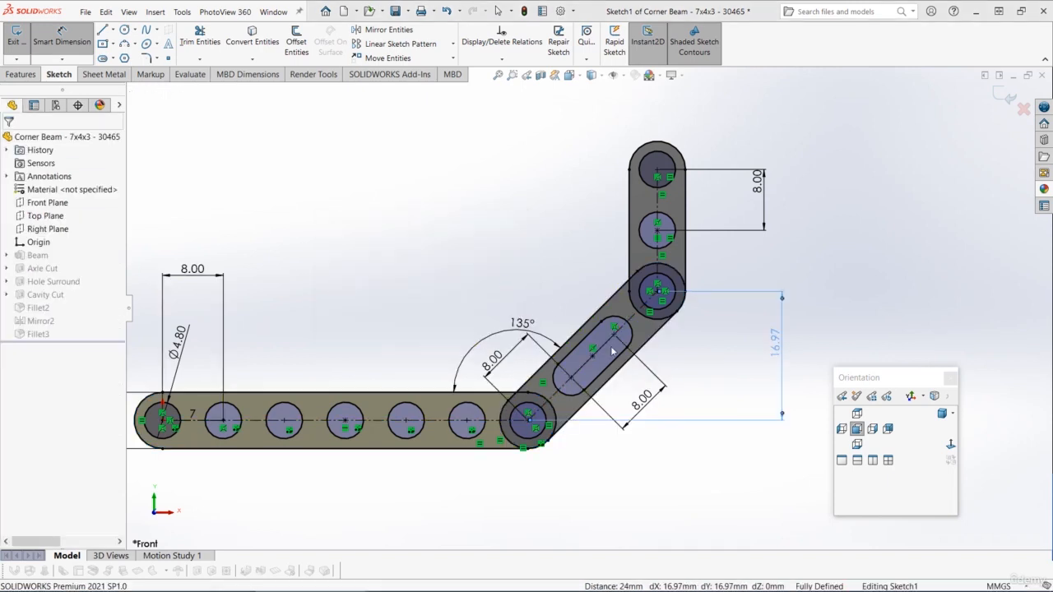
left_click(528, 422)
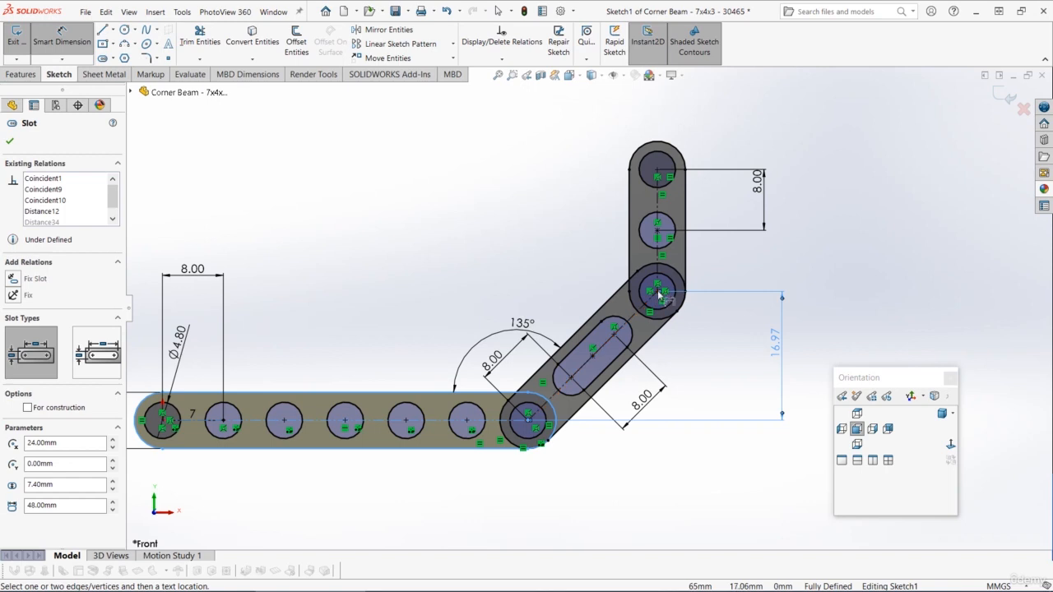
left_click(650, 356)
left_click(643, 497)
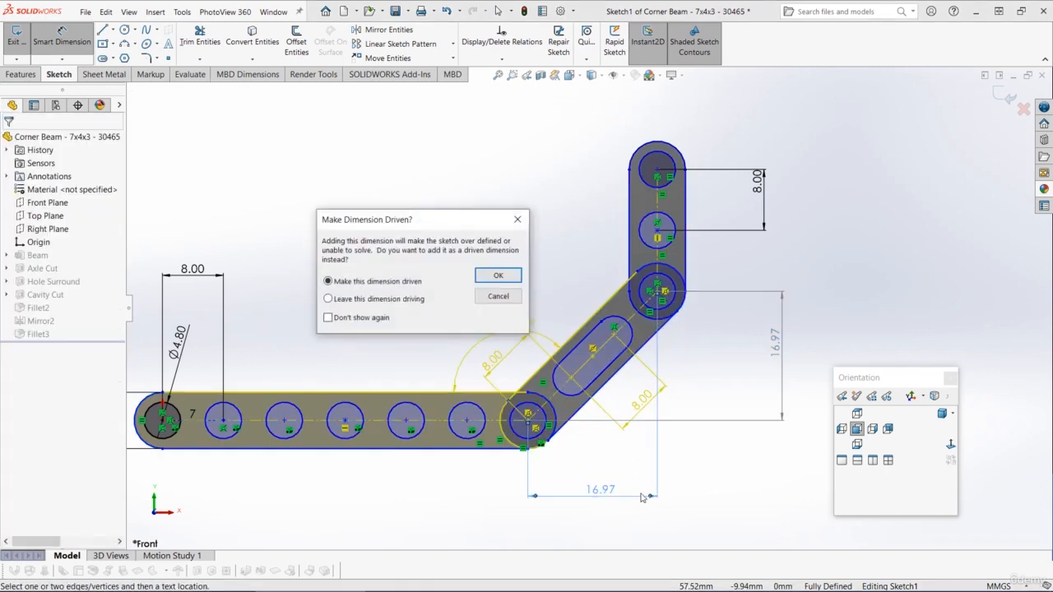
left_click(498, 276)
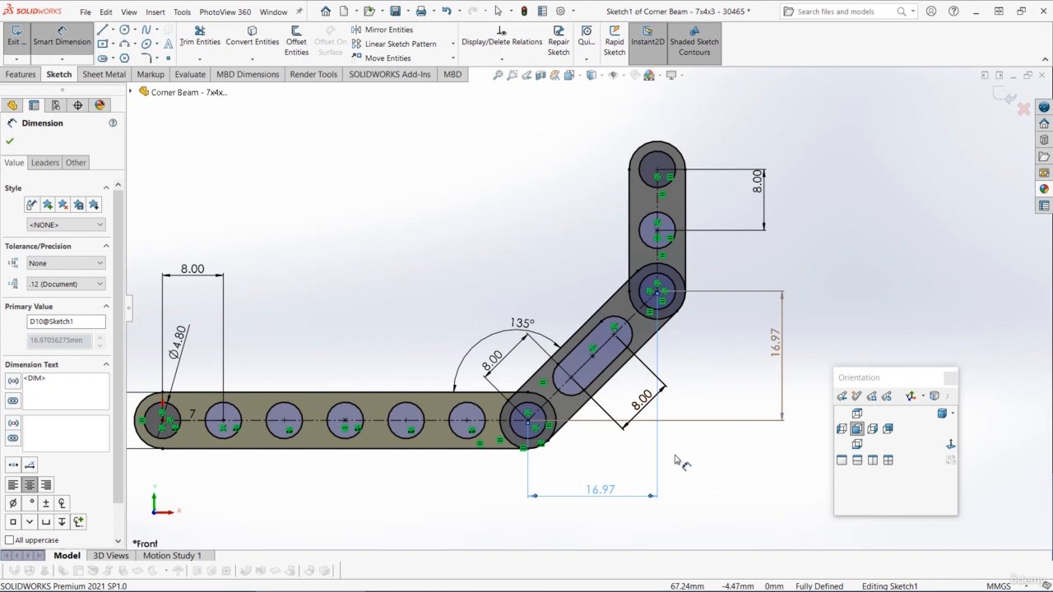
Delete the diagonal slot's 8 mm length dimension and both driven dimensions between the two bend holes
left_click(646, 411)
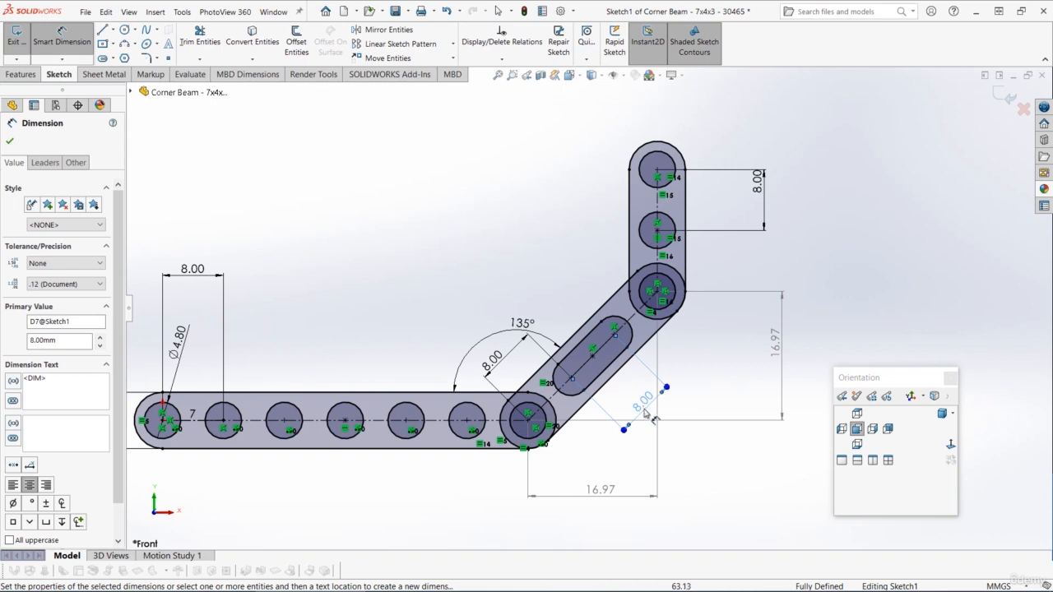
key("Delete")
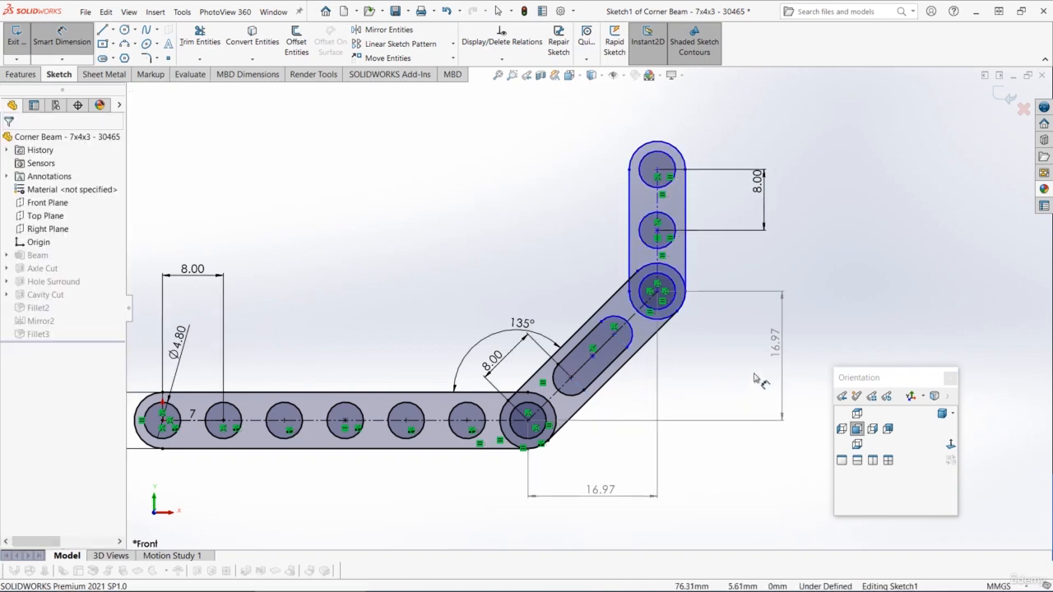
left_click(779, 349)
key("Delete")
left_click(611, 490)
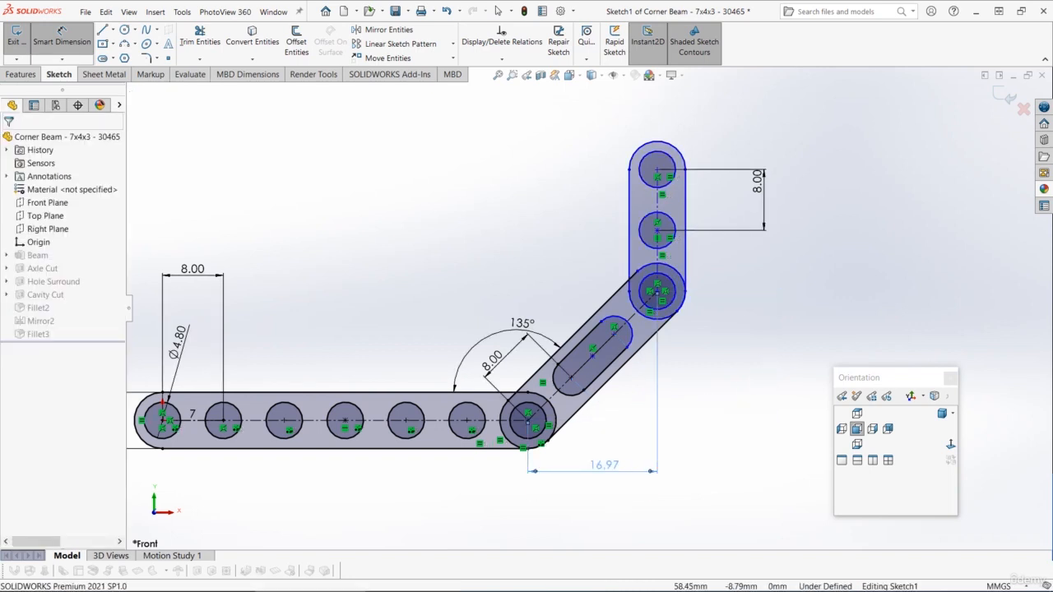
key("Delete")
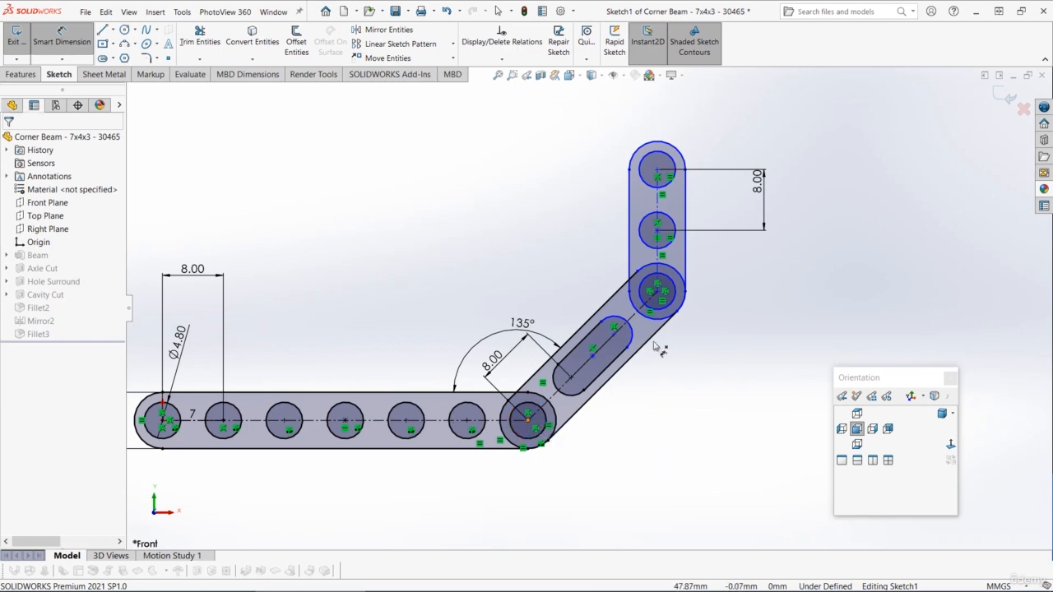
Dimension the horizontal distance between the lower and upper bend hole centres as 16 mm
left_click(528, 421)
left_click(664, 298)
left_click(595, 491)
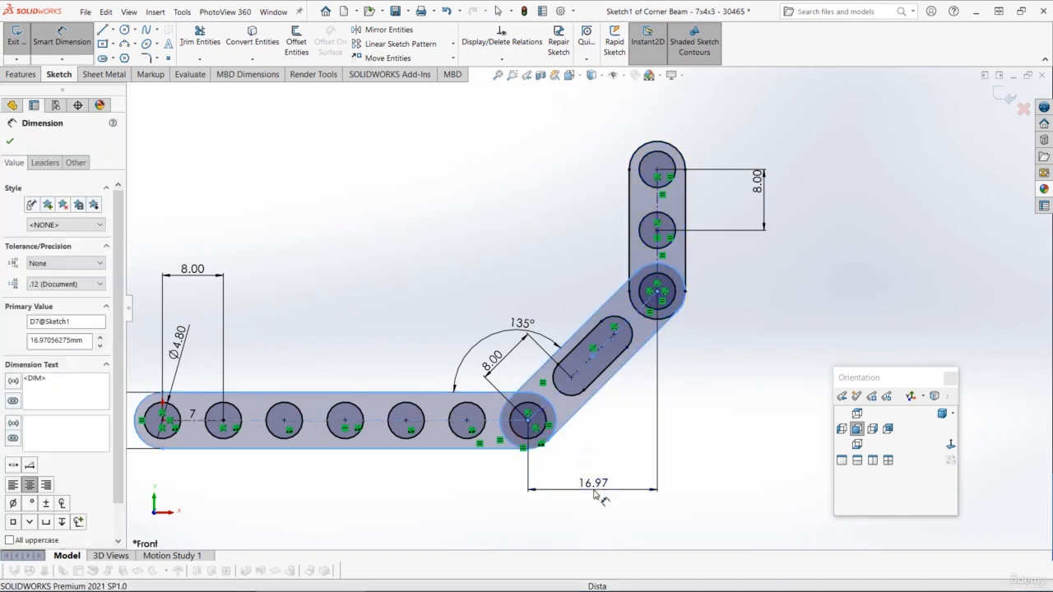
key("Return")
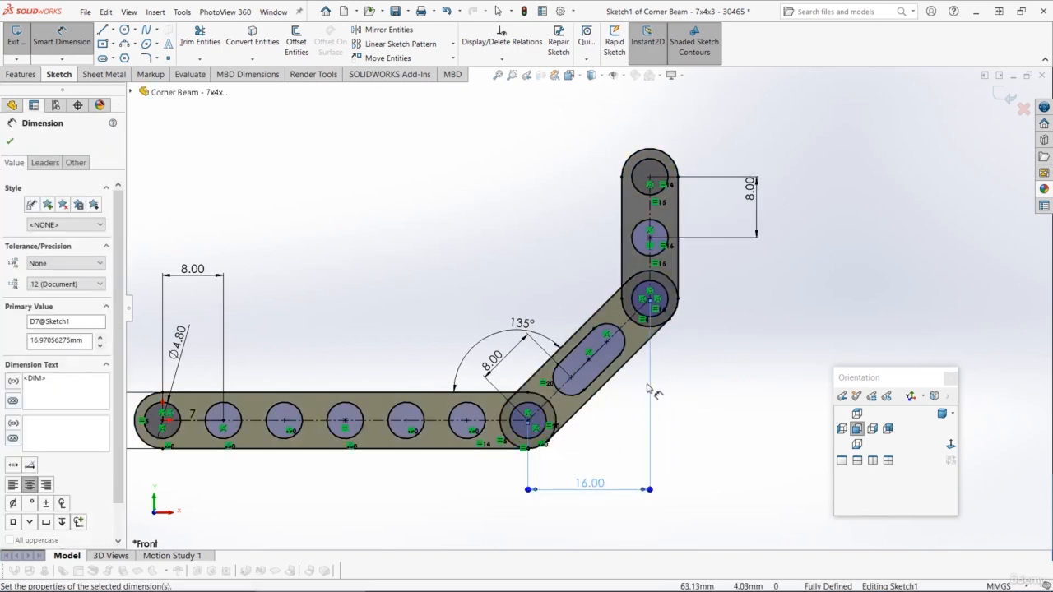
Add a driven vertical dimension between the hole centres at the lower and upper bends
left_click(495, 422)
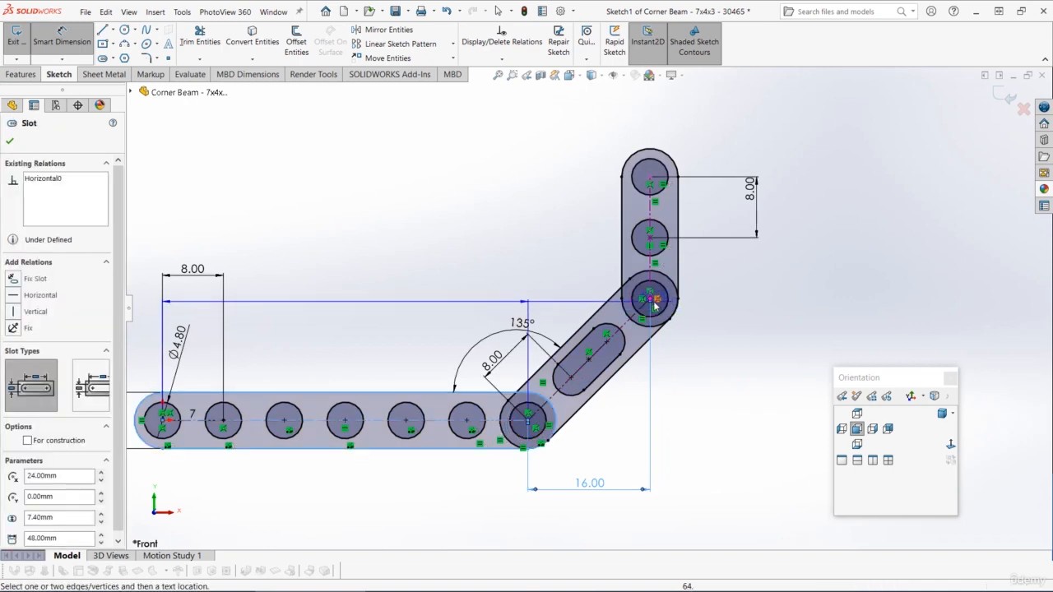
left_click(651, 300)
left_click(770, 352)
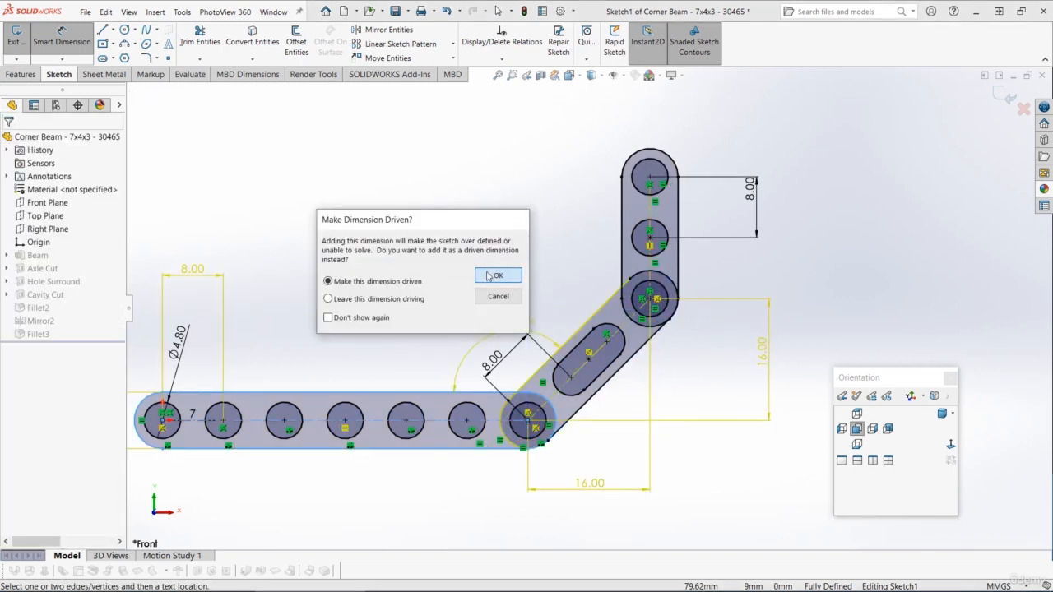
left_click(489, 277)
Add a driven length dimension between the diagonal slot's end centres and exit the sketch
left_click(576, 383)
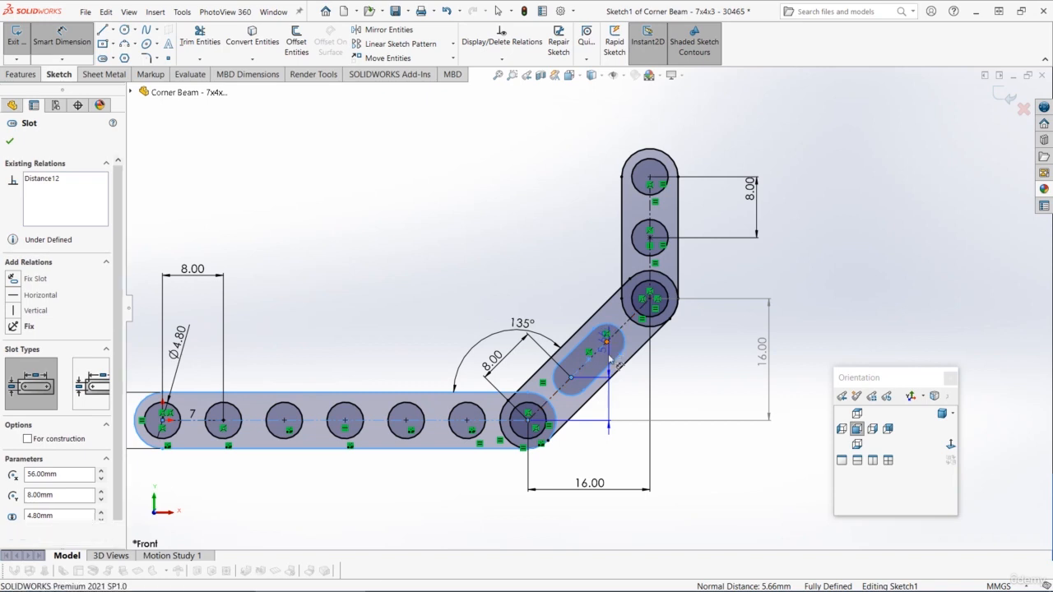
left_click(611, 360)
left_click(688, 449)
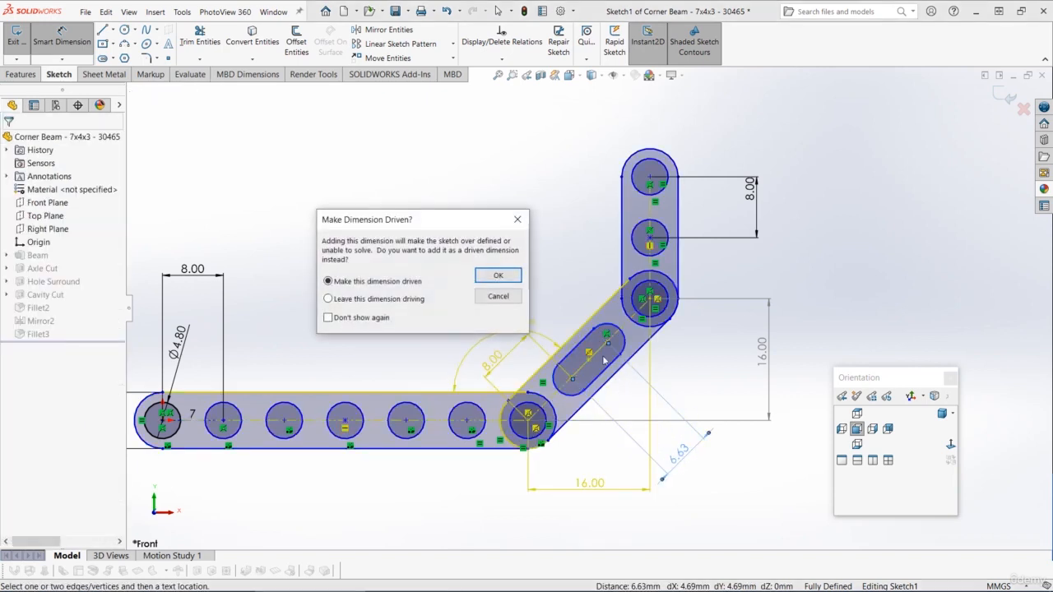
left_click(497, 278)
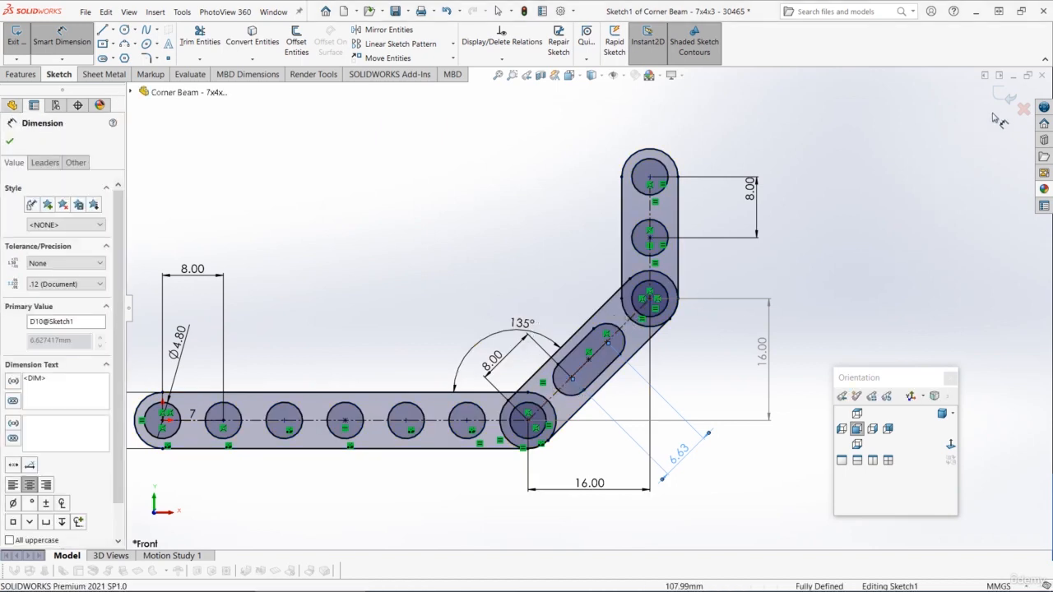
left_click(1006, 98)
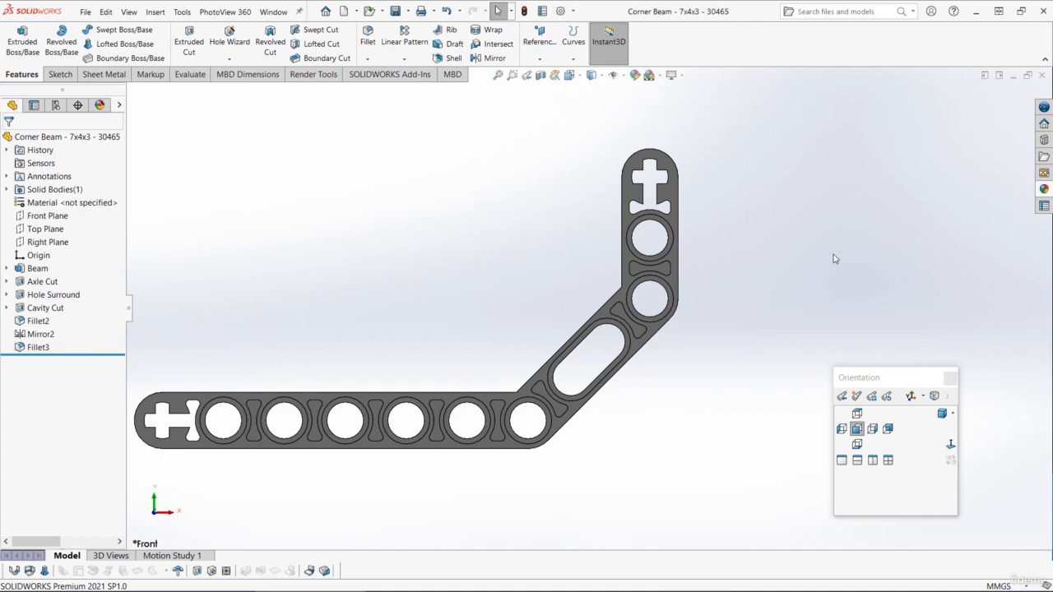
Return to the Main Assembly - Lego Helicopter window and rebuild the assembly with the modified corner beam
key("ctrl+Tab")
left_click(534, 291)
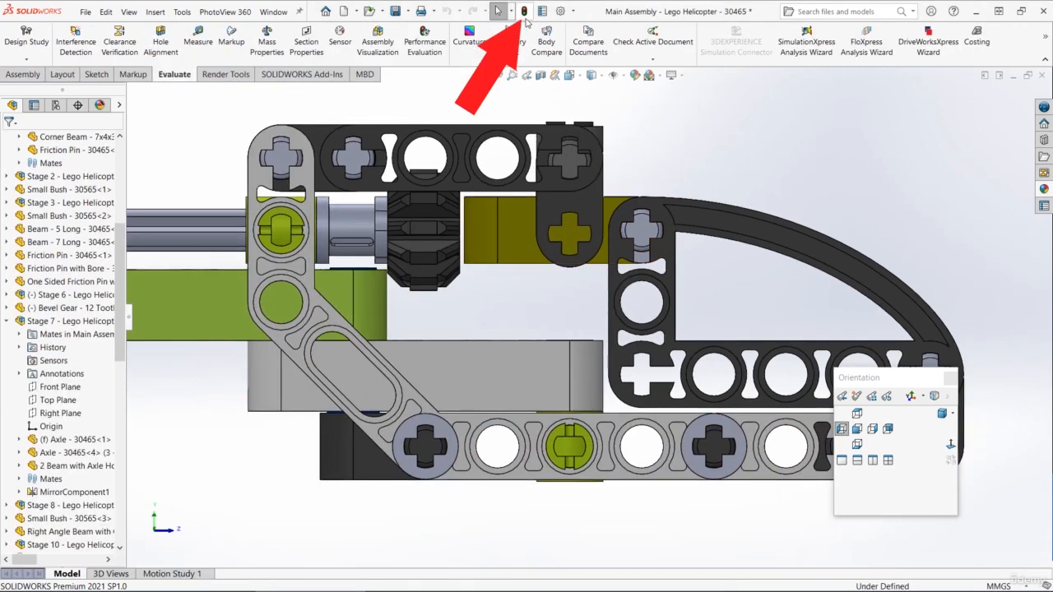
left_click(524, 10)
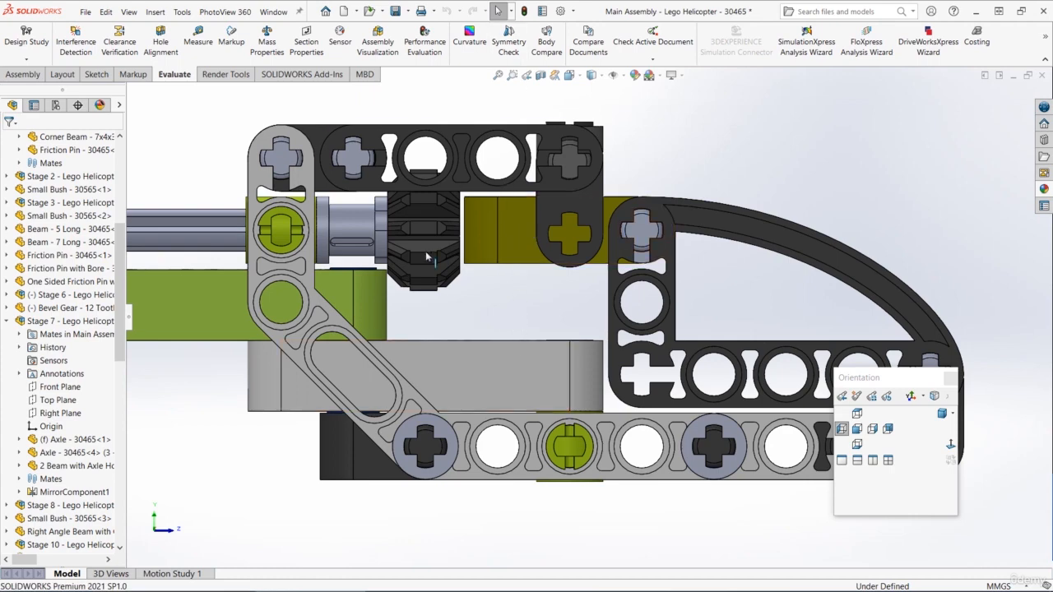
Examine how the 4 Beam with Extension's end axle hole lines up with the axle of the short axle-hole beam
scroll(387, 237, "down", 1)
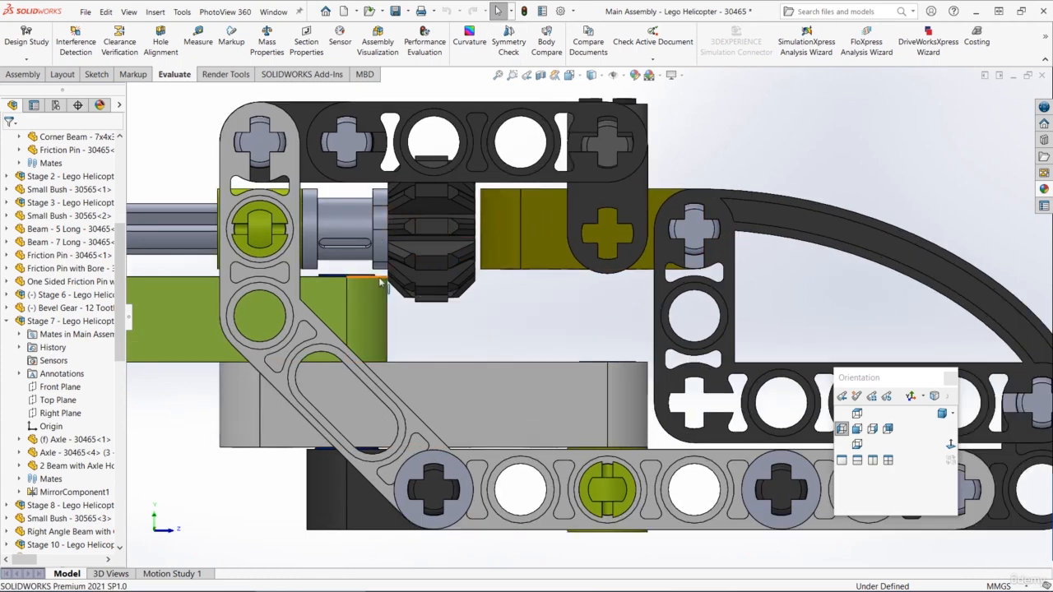
scroll(371, 268, "up", 4)
scroll(545, 258, "down", 6)
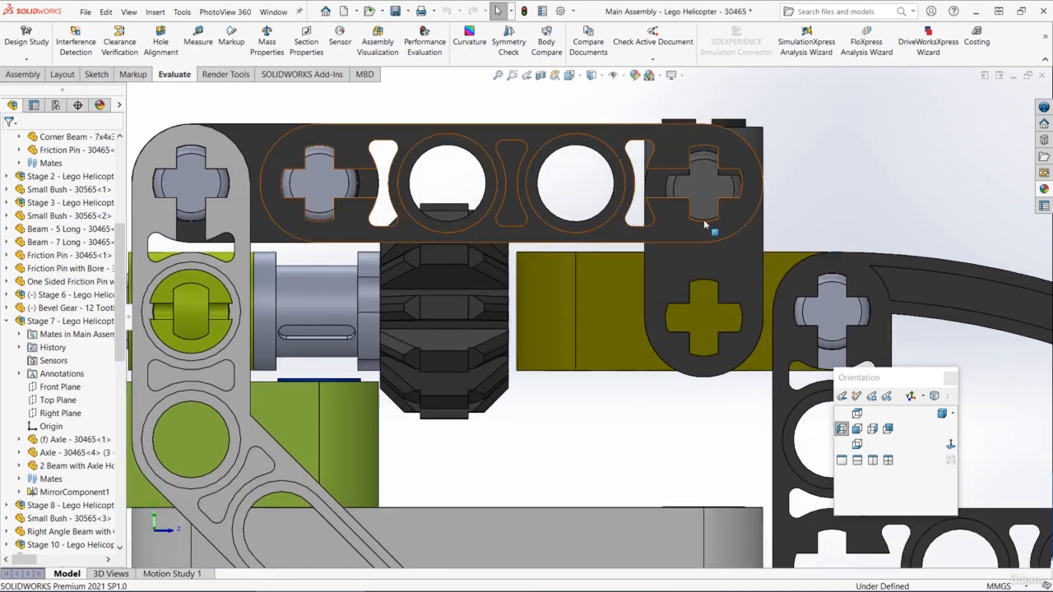
scroll(724, 224, "down", 2)
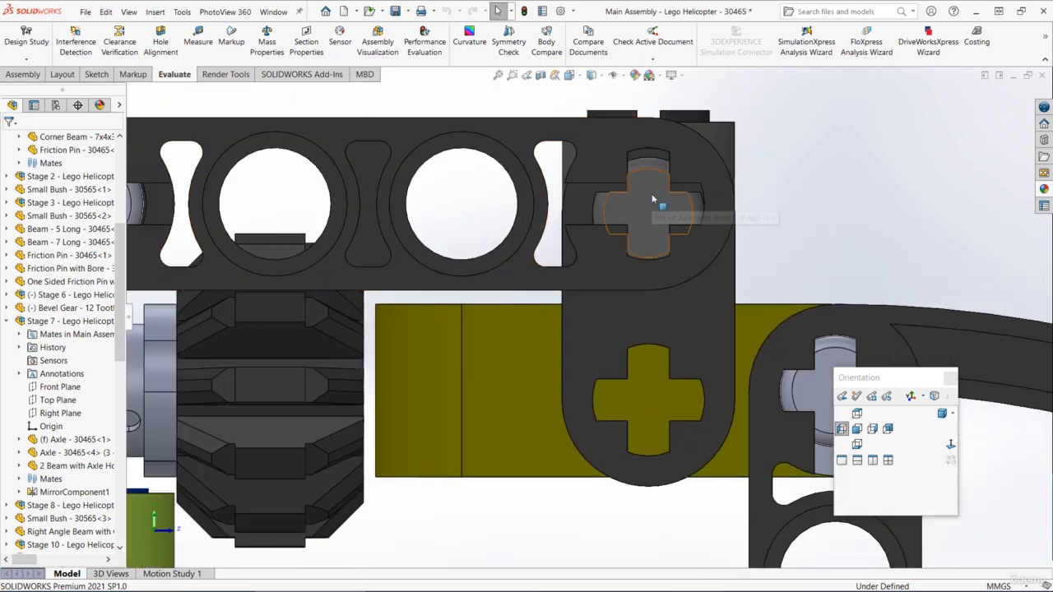
scroll(654, 197, "down", 2)
scroll(601, 265, "up", 4)
middle_click_drag(651, 270, 623, 299)
scroll(623, 299, "up", 2)
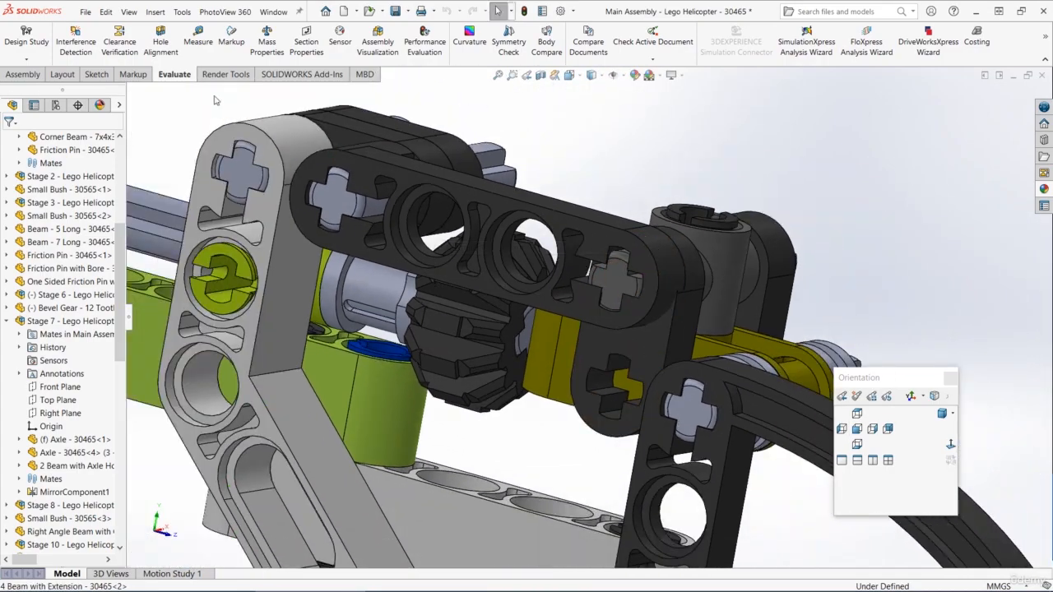
Measure the centre distance between the Stage 10 axle and the Axle with Bore end in the 4 Beam with Extension
left_click(204, 41)
middle_click_drag(671, 333, 683, 190)
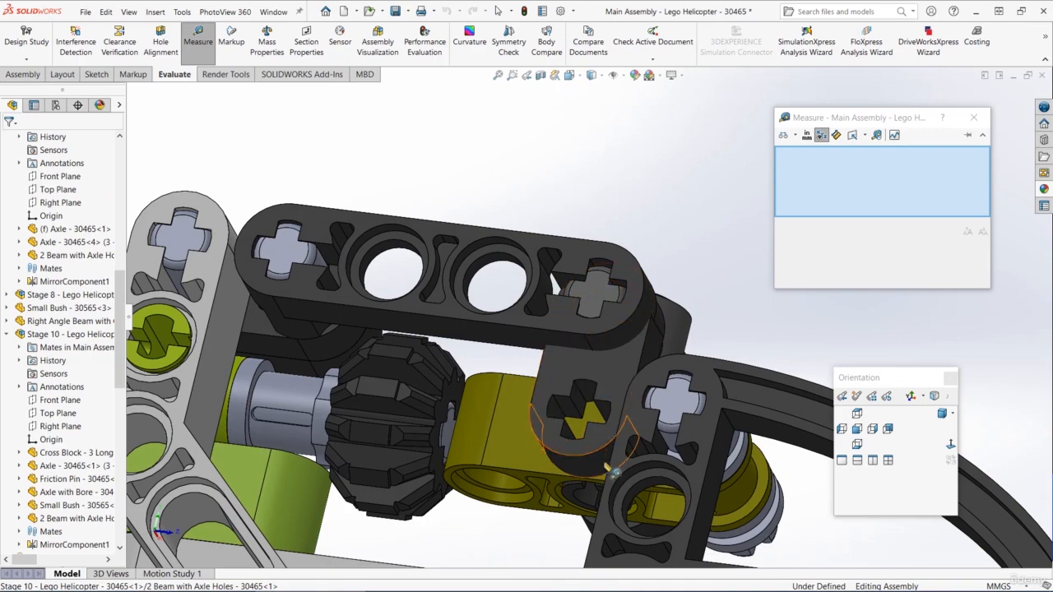
middle_click_drag(613, 469, 706, 451)
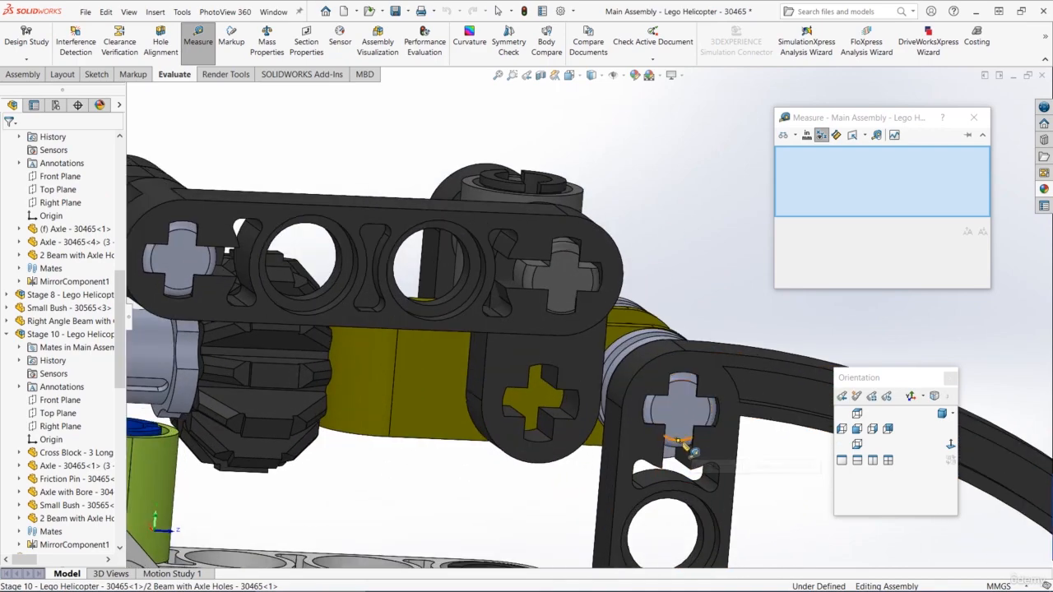
left_click(693, 449)
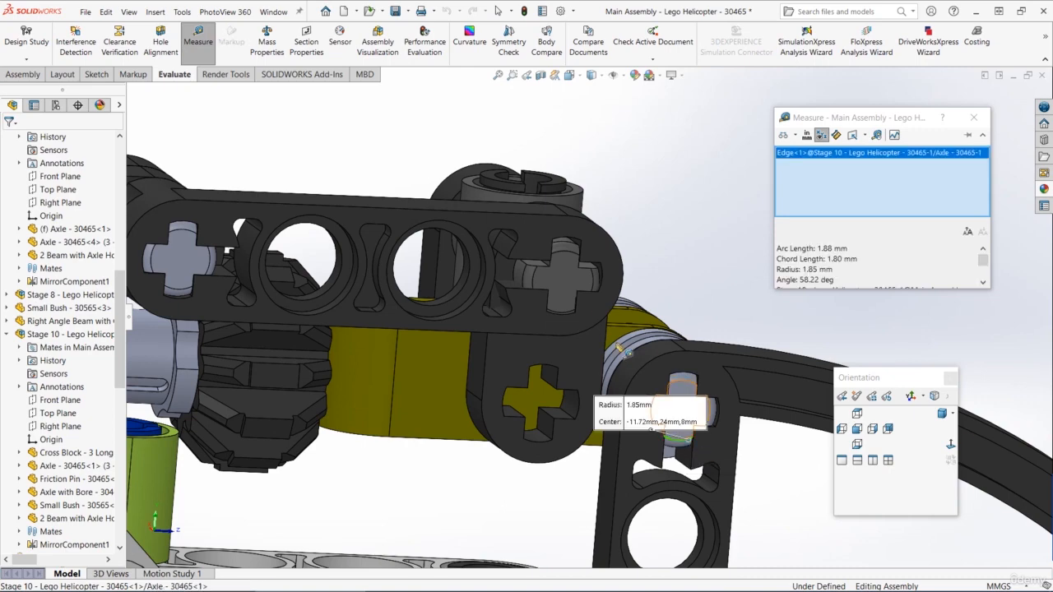
left_click(583, 269)
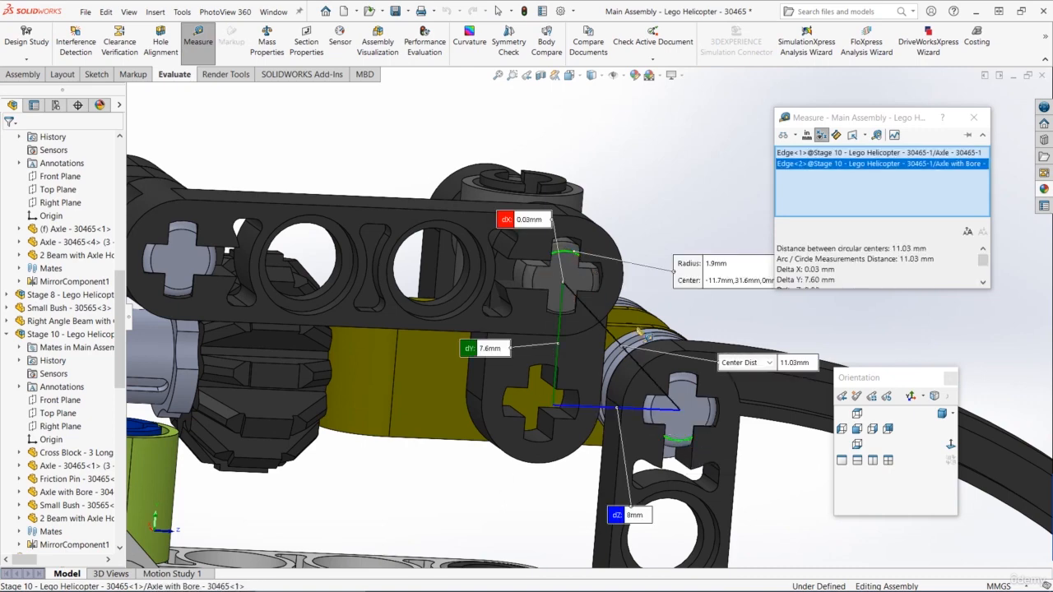
middle_click_drag(683, 388, 687, 323)
scroll(684, 323, "down", 2)
key("Escape")
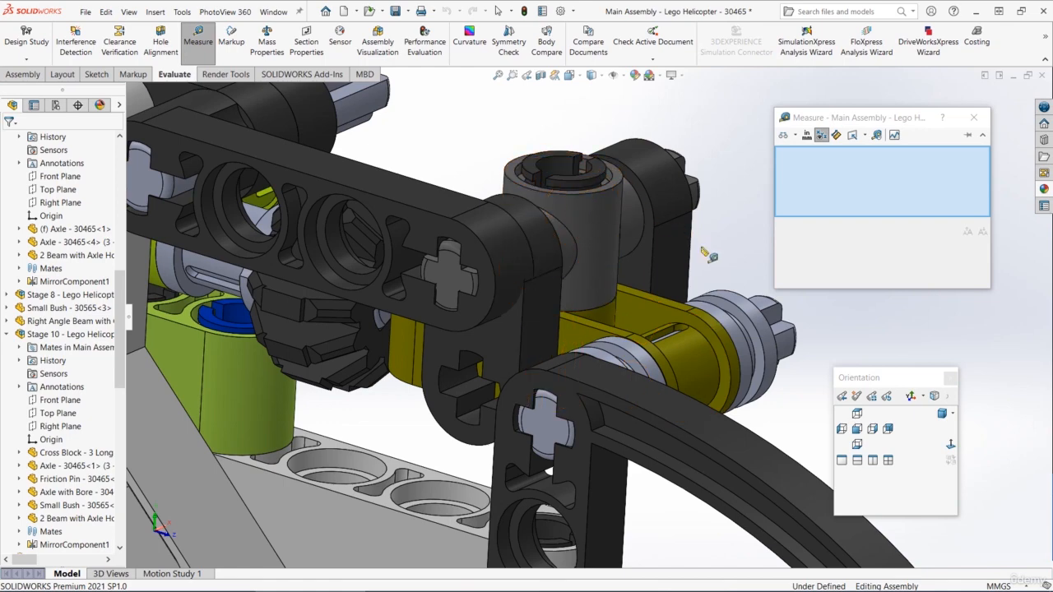
key("Escape")
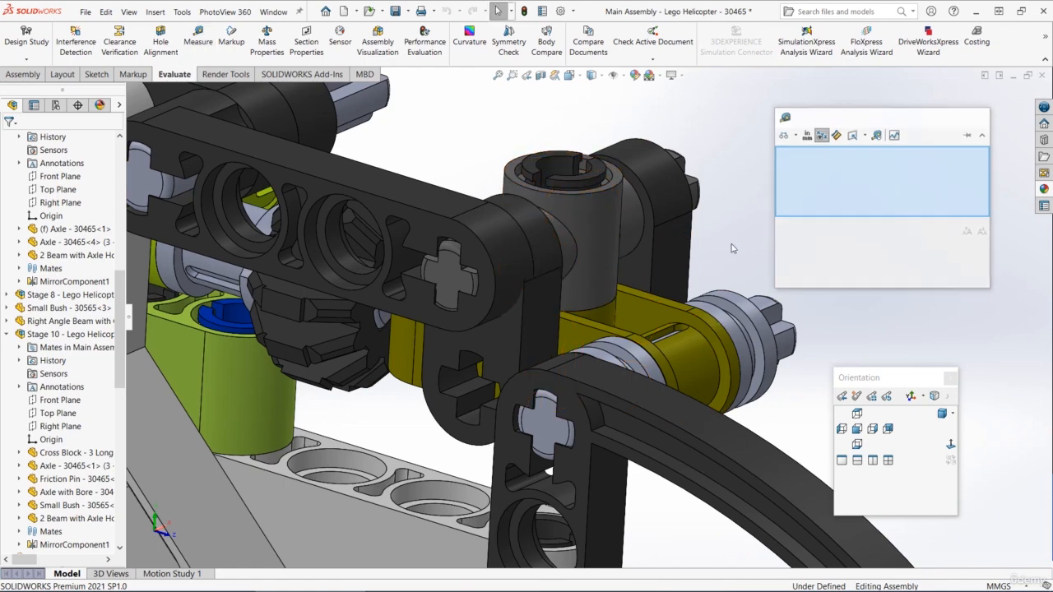
Open the Stage 10 subassembly containing the Axle with Bore in its own window and view it from an angle
scroll(700, 283, "up", 3)
scroll(640, 299, "down", 2)
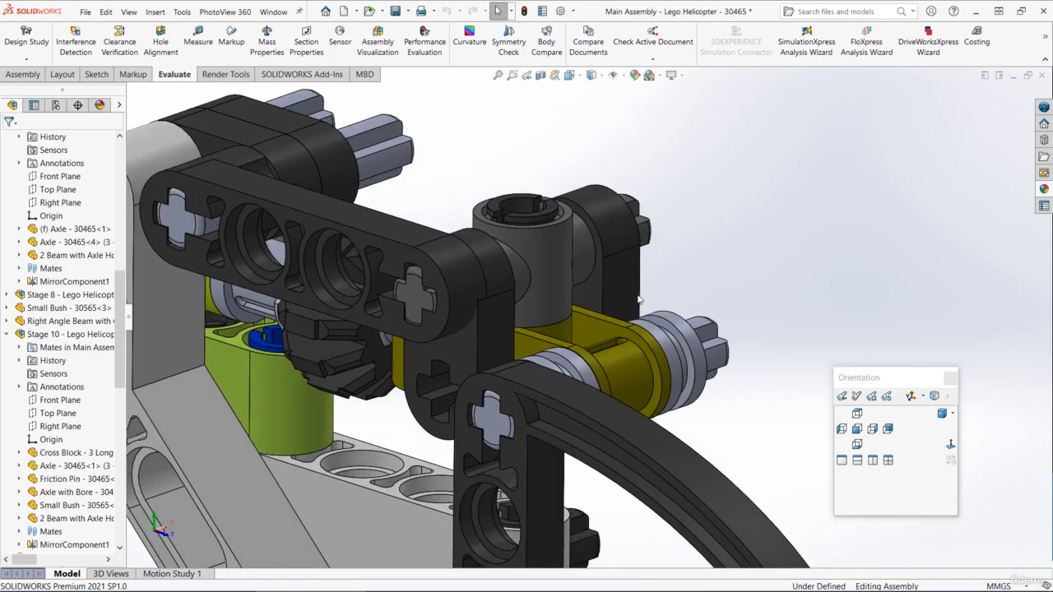
left_click(554, 272)
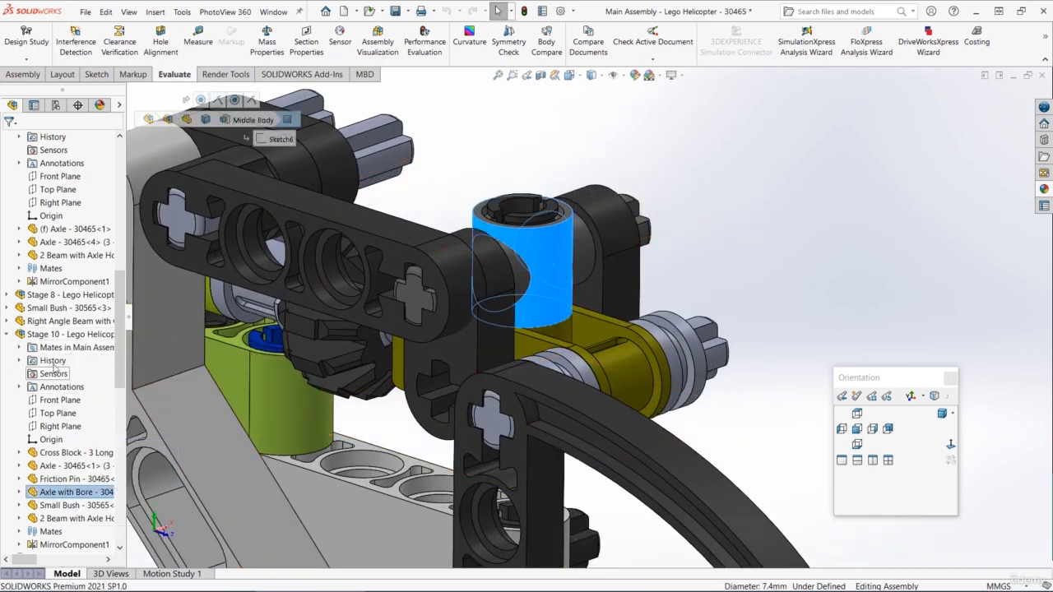
left_click(66, 335)
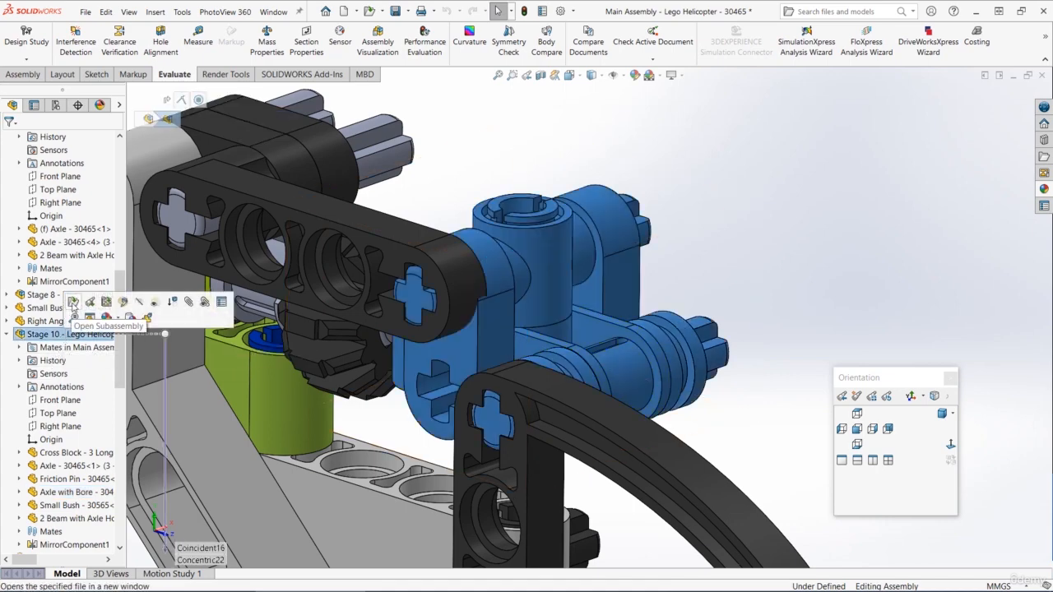
left_click(72, 303)
middle_click_drag(574, 372, 640, 347)
scroll(588, 317, "down", 2)
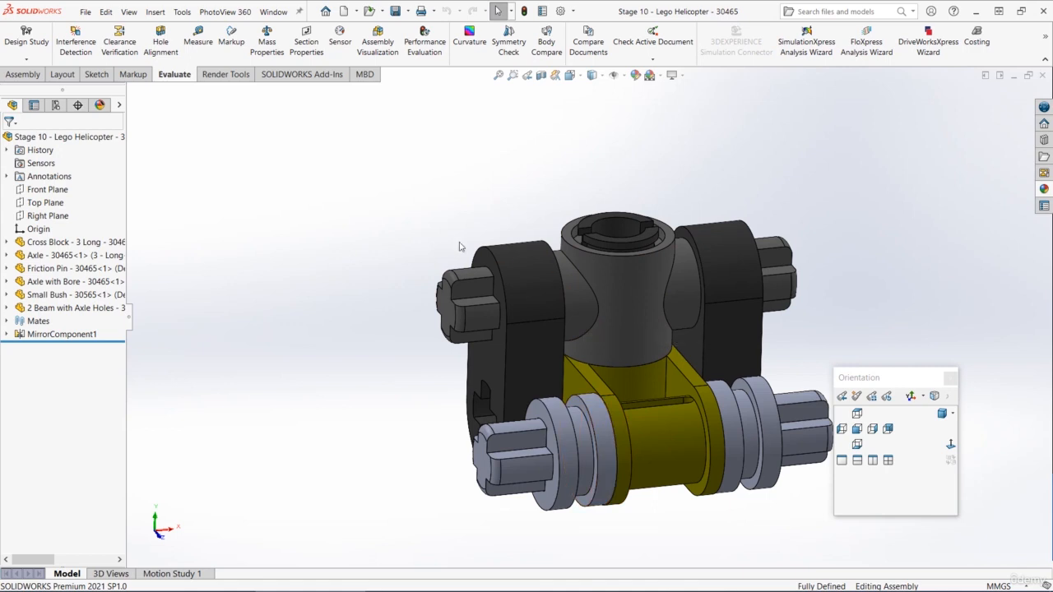
Measure the centre distance between the Small Bush and the Axle with Bore's cylindrical collar in Stage 10
left_click(200, 39)
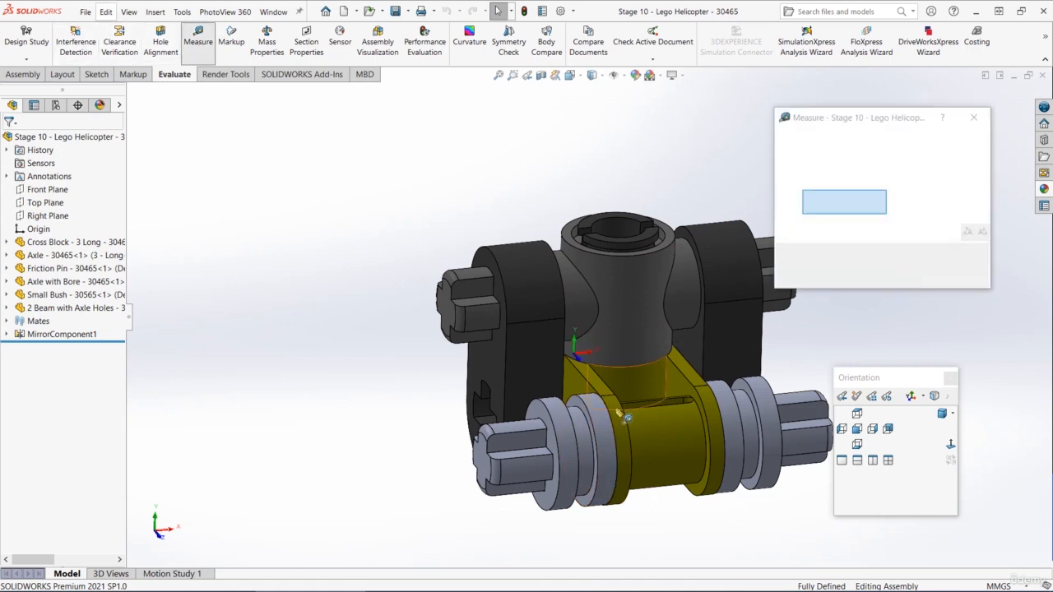
left_click(591, 432)
left_click(583, 306)
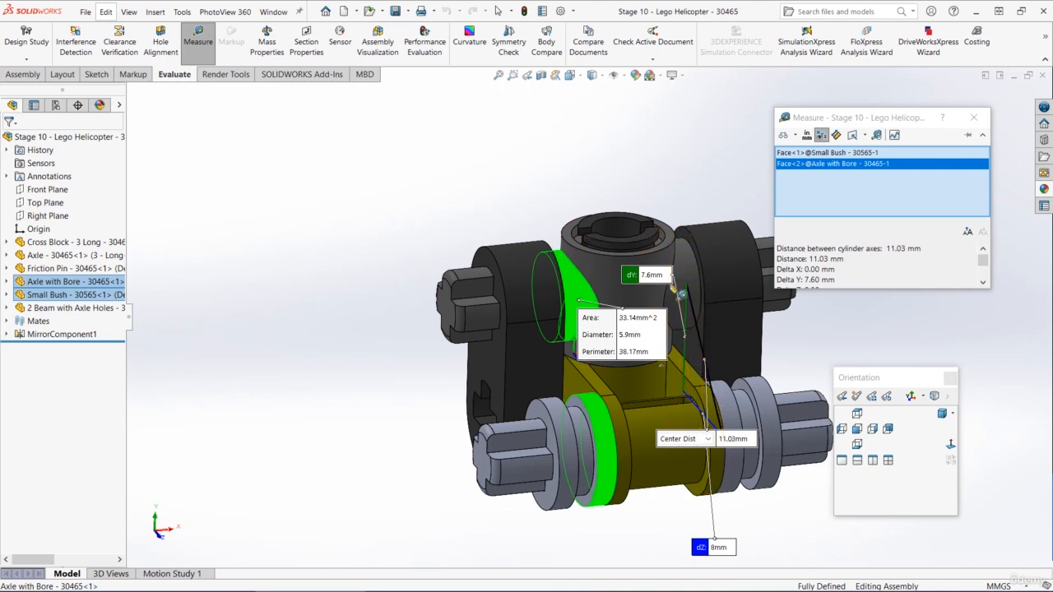
left_click(458, 214)
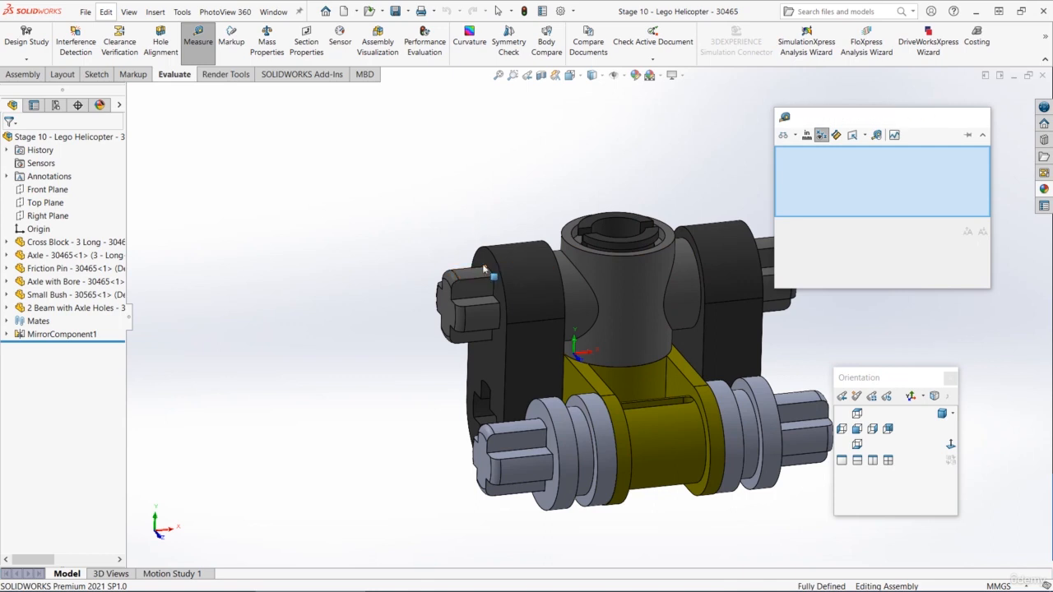
key("Escape")
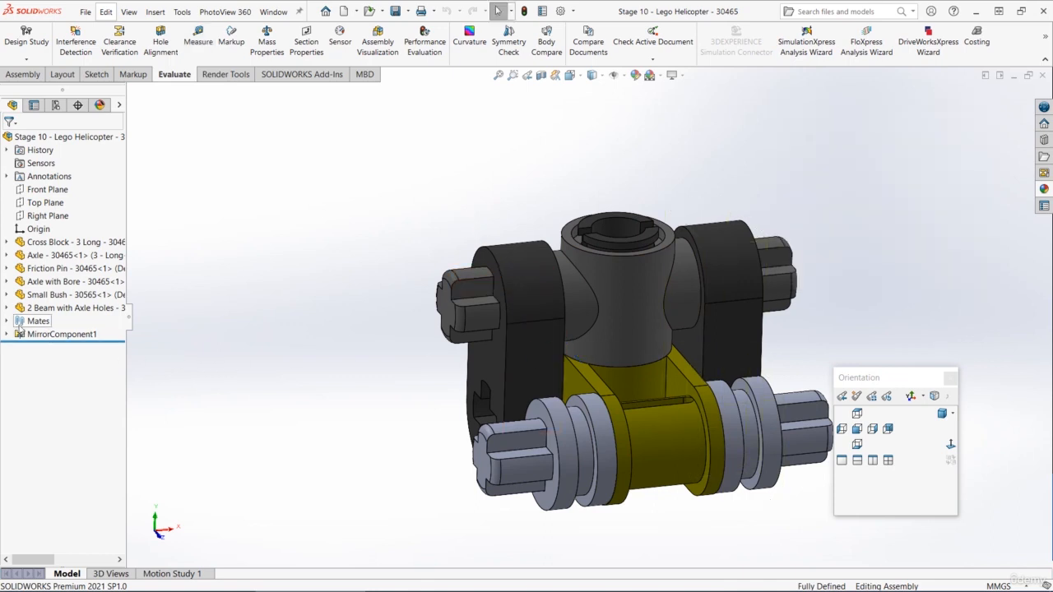
Delete the Coincident6 mate between the 3 Long Cross Block and the Axle with Bore
left_click(9, 321)
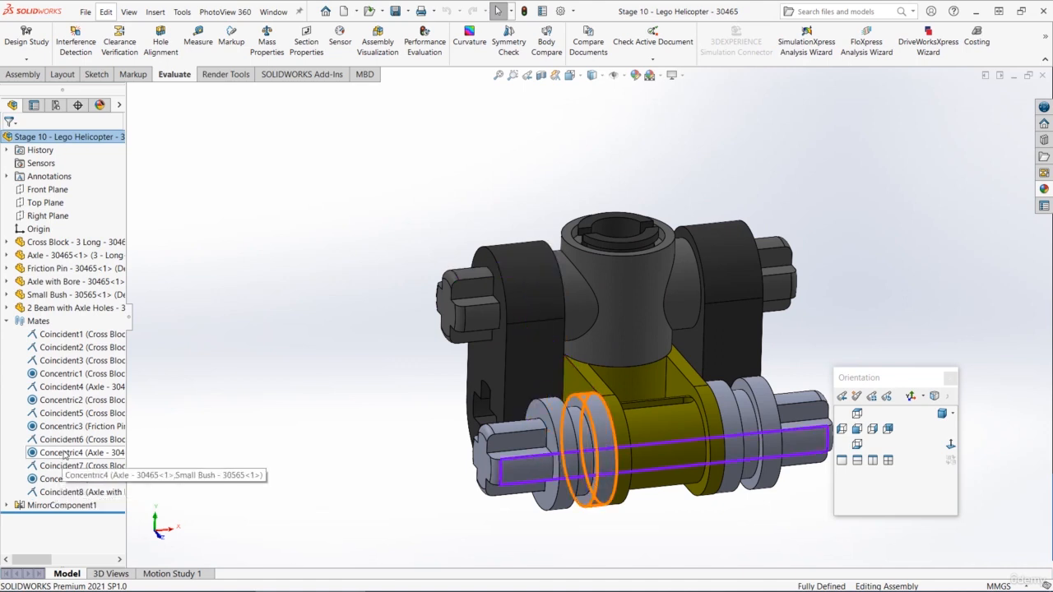
mouse_move(65, 444)
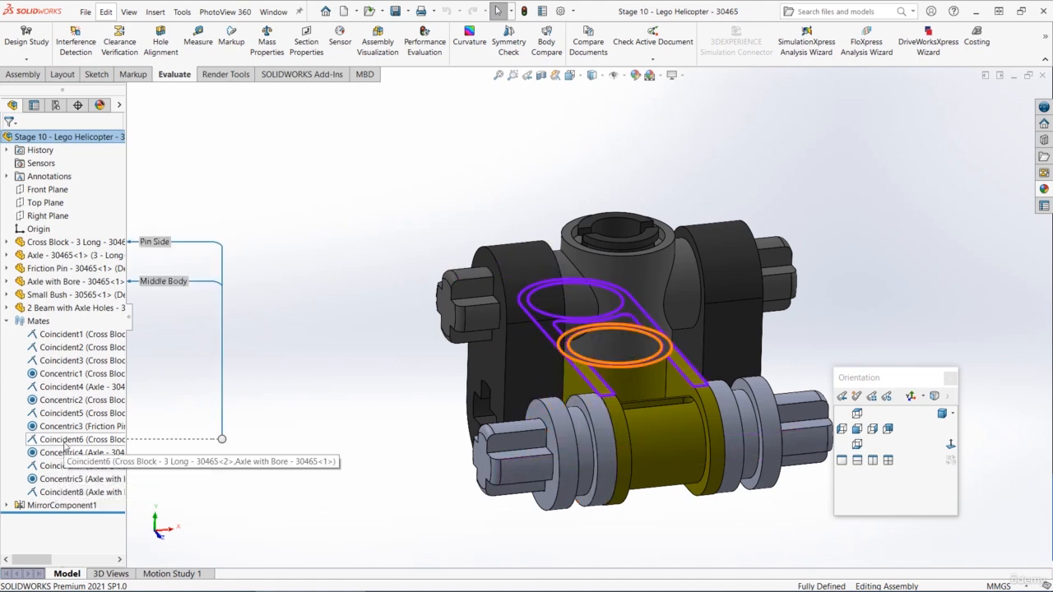
left_click(64, 441)
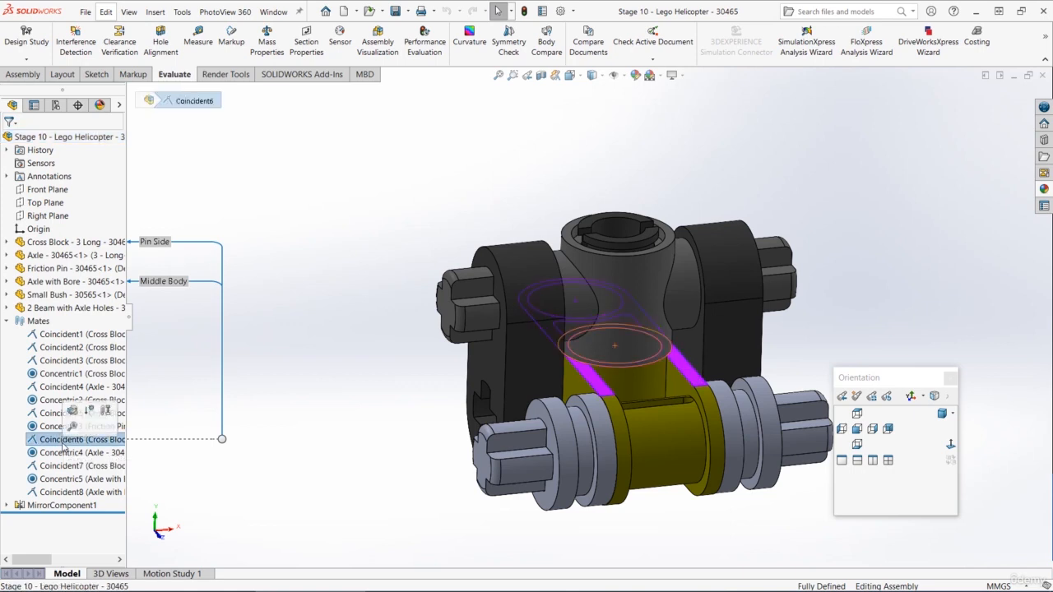
key("Delete")
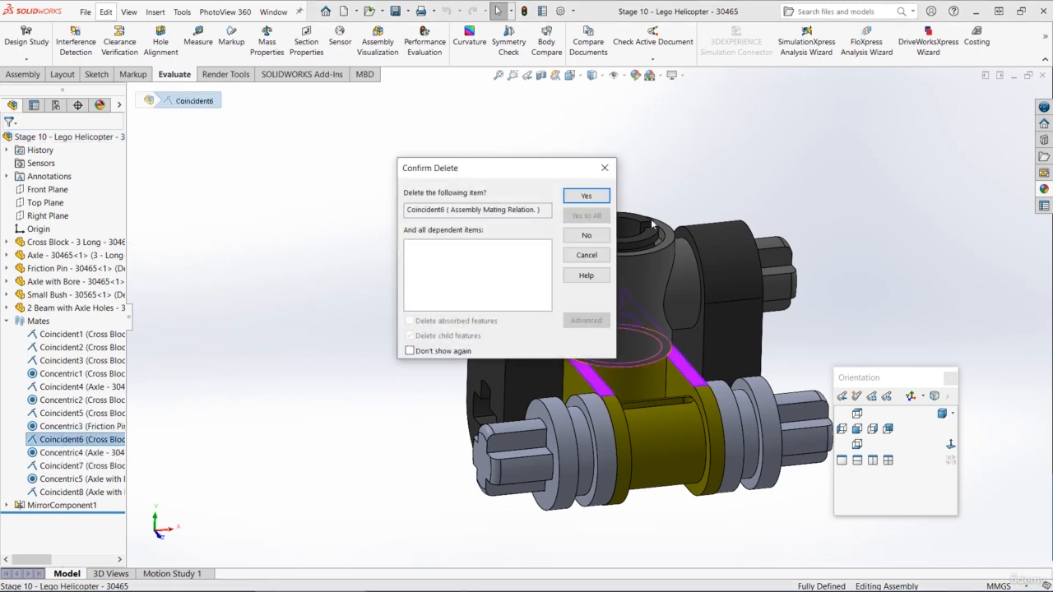
left_click(582, 198)
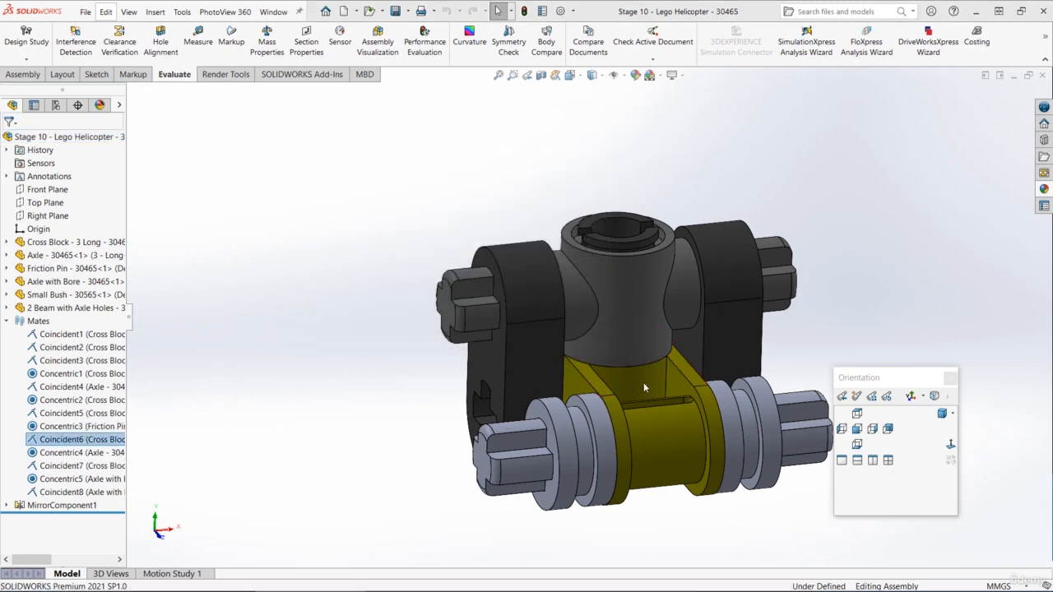
scroll(647, 389, "down", 1)
left_click(547, 263)
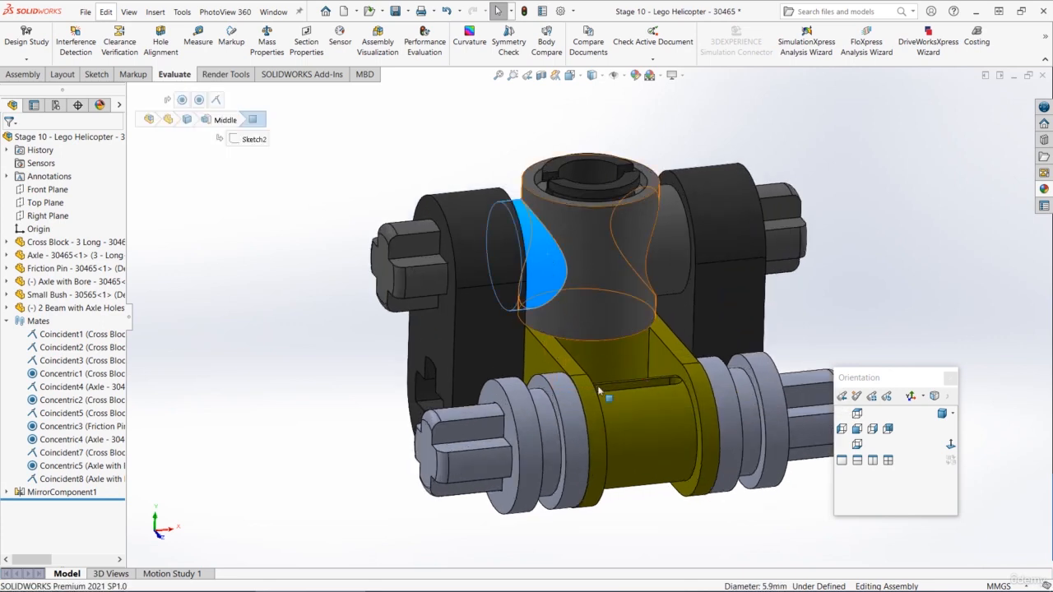
left_click(568, 416, "ctrl")
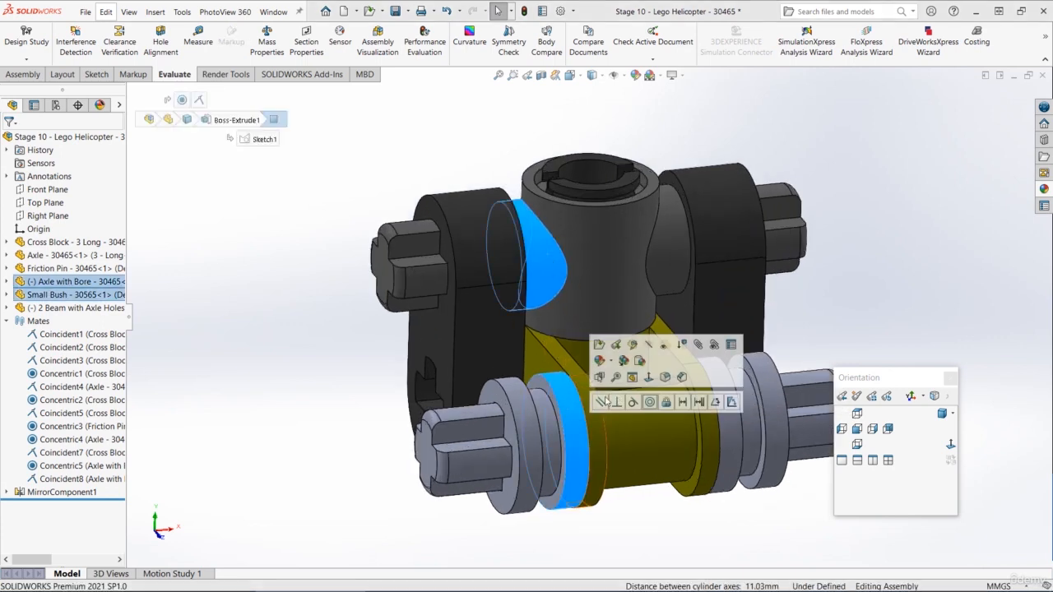
left_click(683, 403)
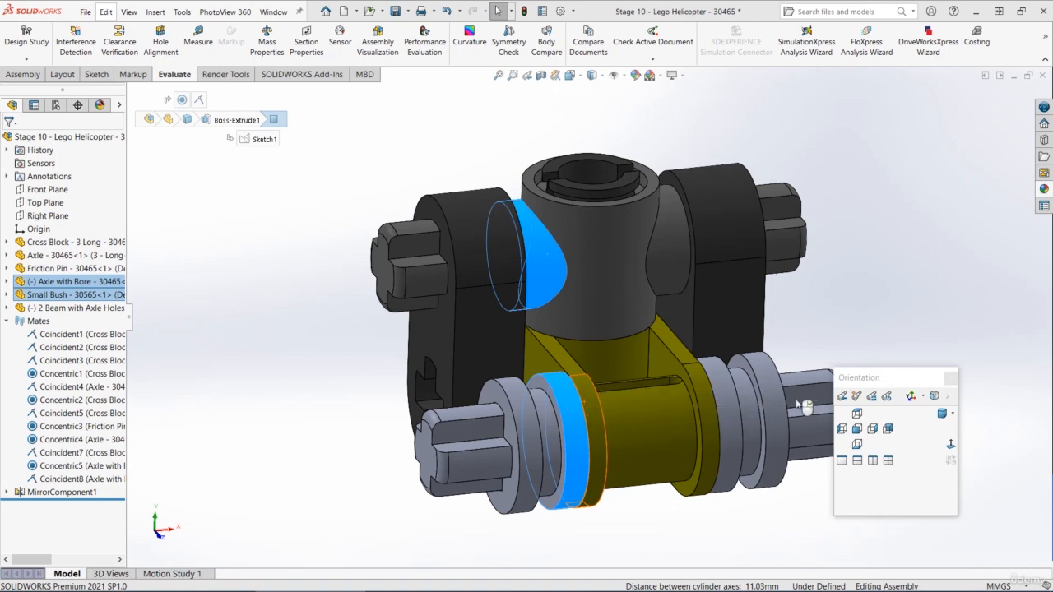
Add an 8 mm distance mate between the Front Planes of the Cross Block and the Axle with Bore
scroll(440, 367, "down", 3)
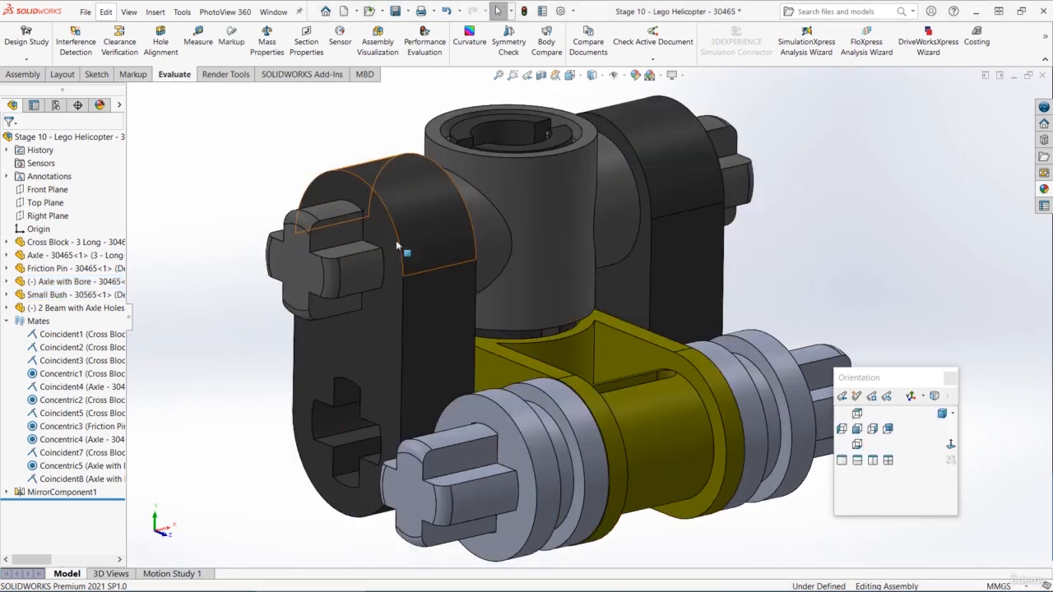
left_click(7, 282)
left_click(49, 375)
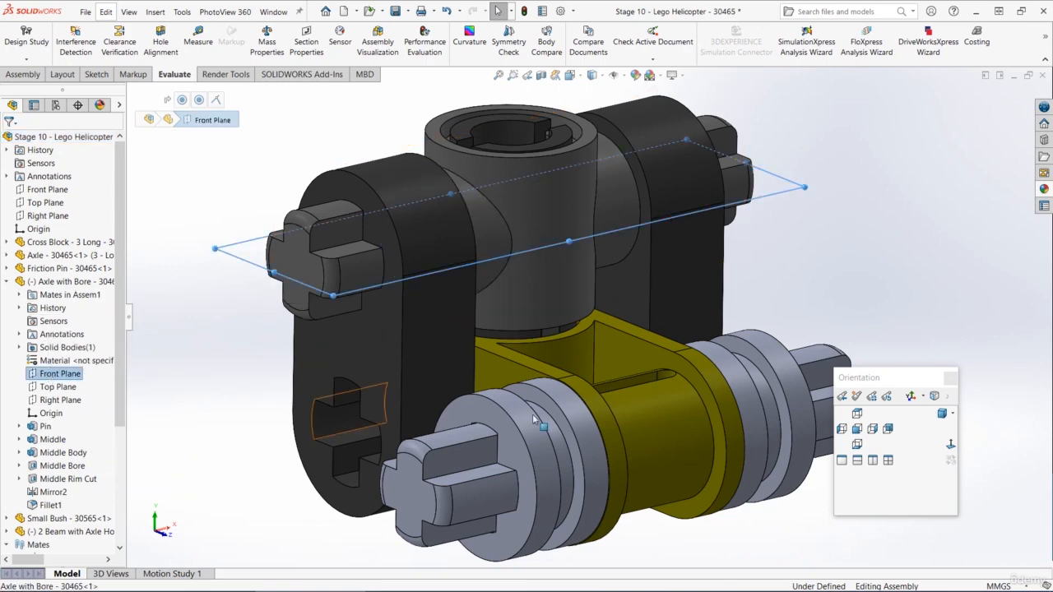
left_click(672, 447)
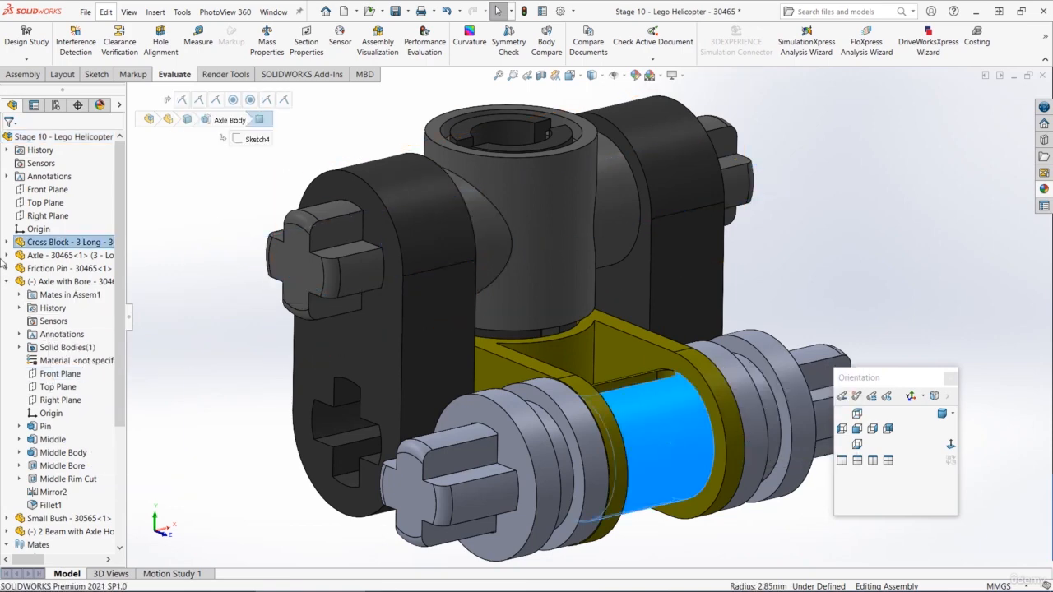
left_click(8, 242)
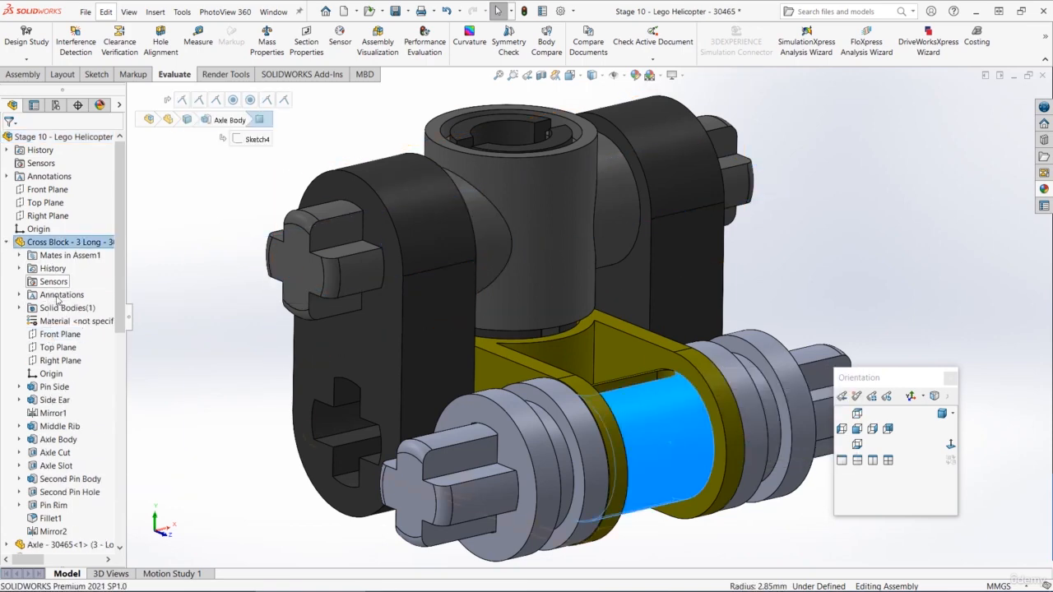
left_click(56, 335)
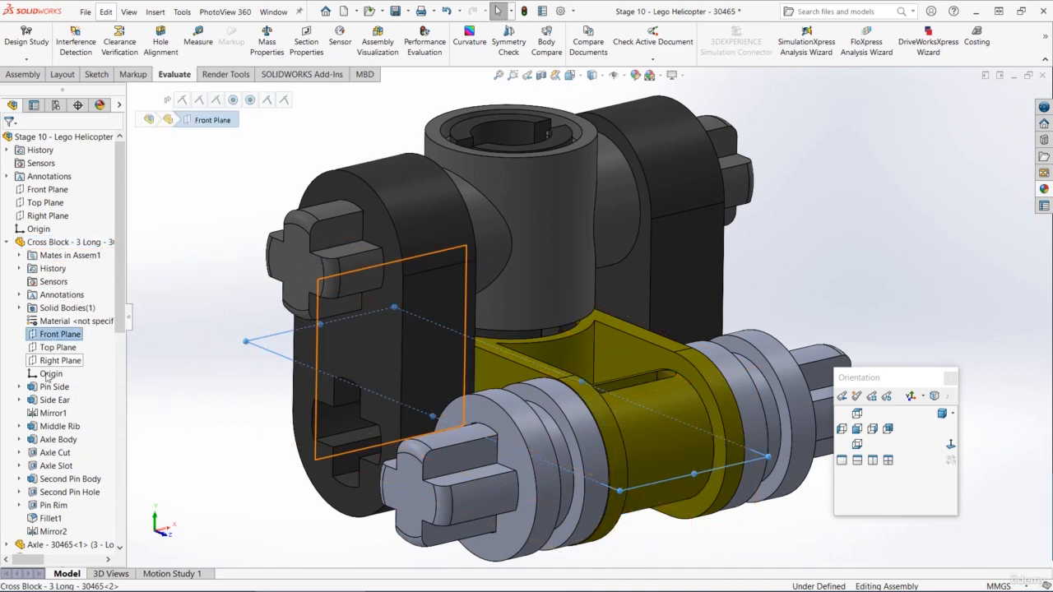
scroll(54, 339, "down", 8)
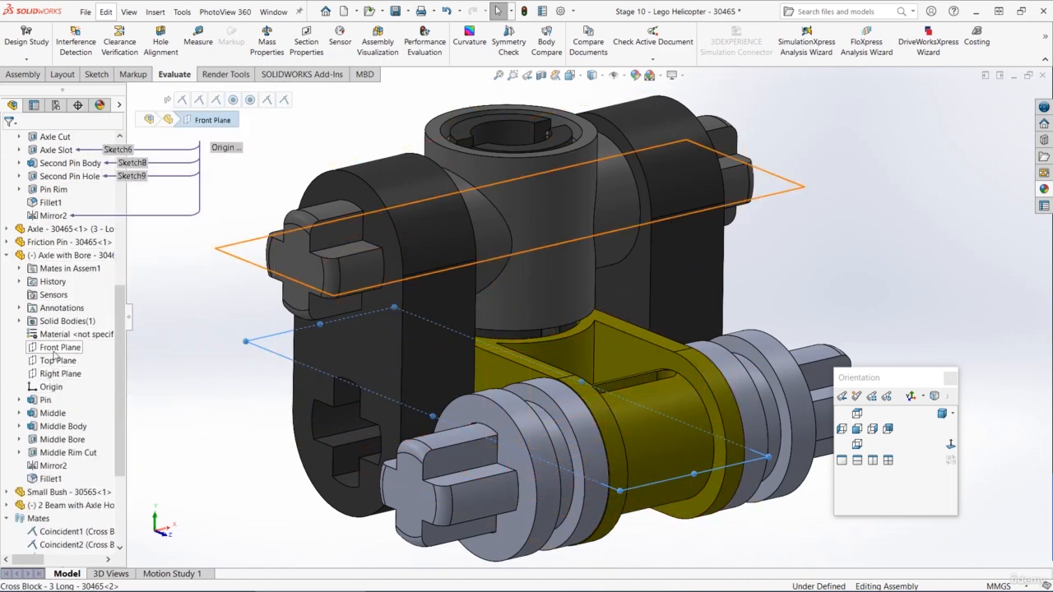
left_click(55, 348)
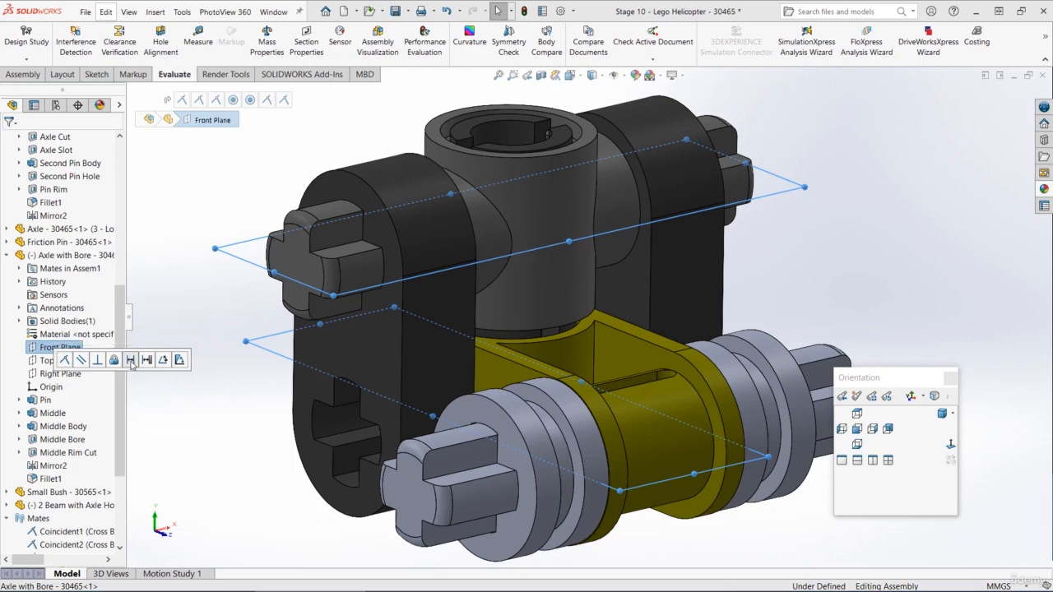
left_click(130, 360)
type("8.00mm")
key("Return")
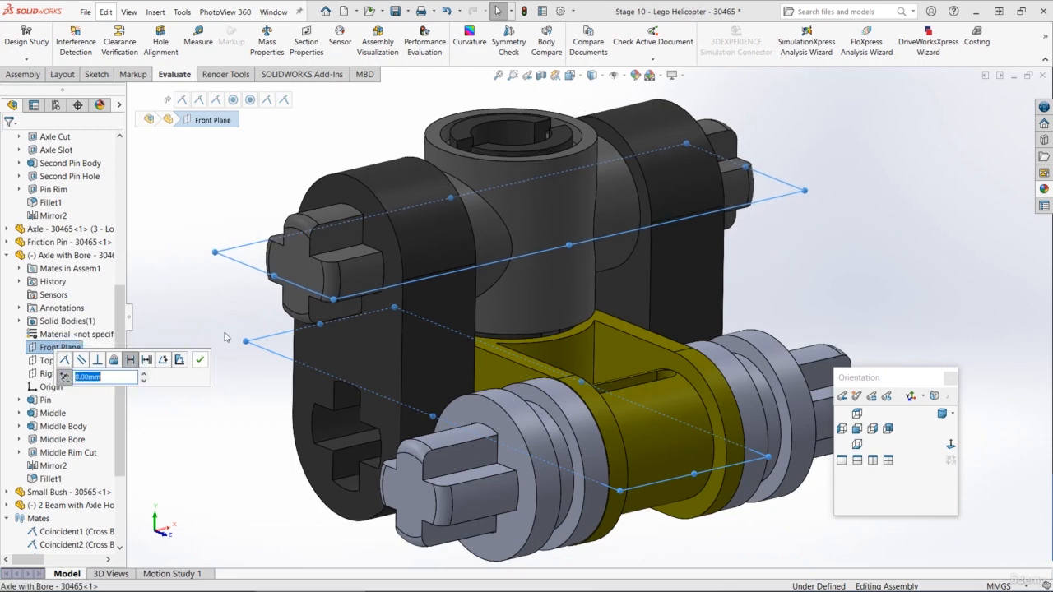
left_click(202, 361)
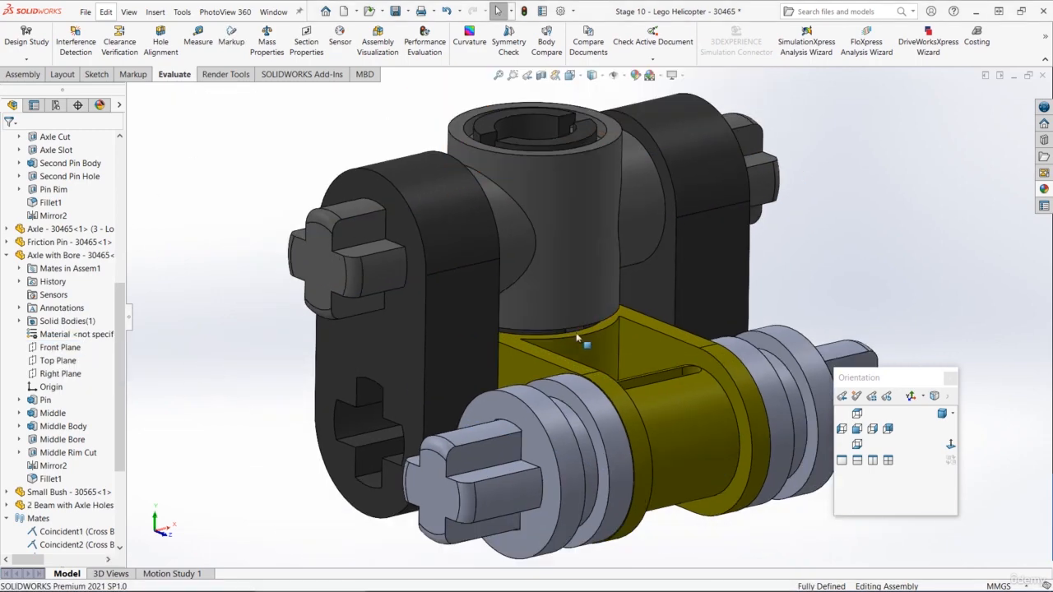
Inspect the remated Stage 10 parts from the side and return to the Main Assembly - Lego Helicopter window
middle_click_drag(558, 319, 610, 263)
scroll(758, 282, "up", 2)
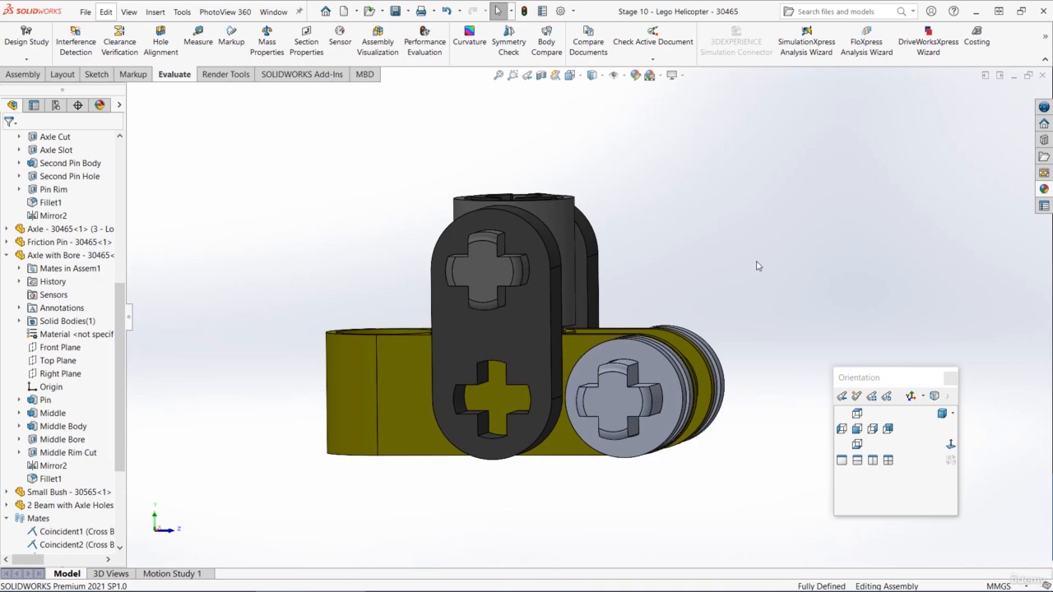
key("ctrl+Tab")
key("ctrl+Tab")
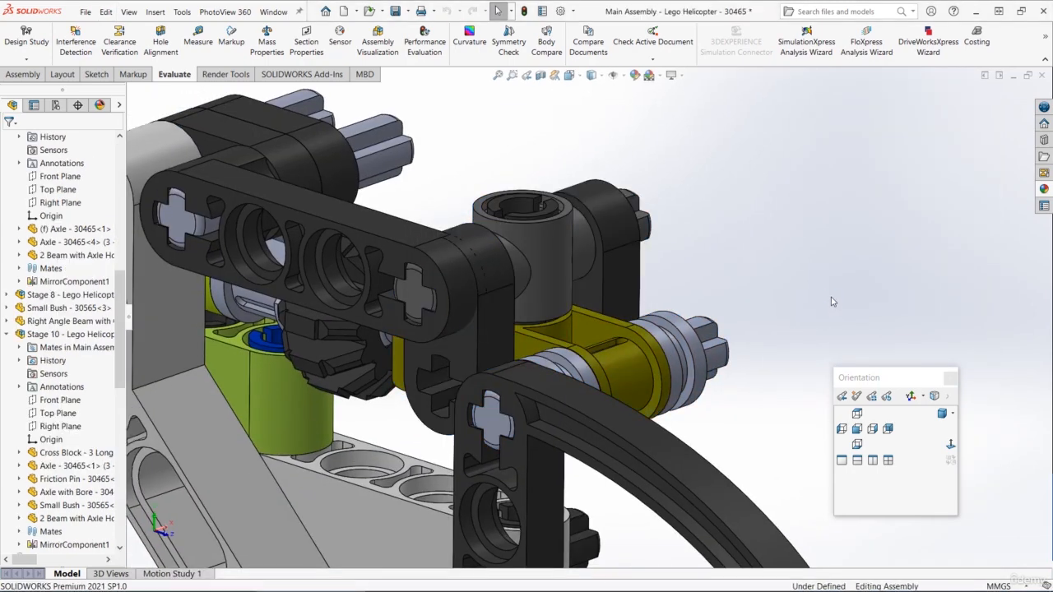
Examine how the 4 Beam with Extension's end axle hole fits the Axle with Bore's end, from the side and at an angle
scroll(510, 316, "down", 9)
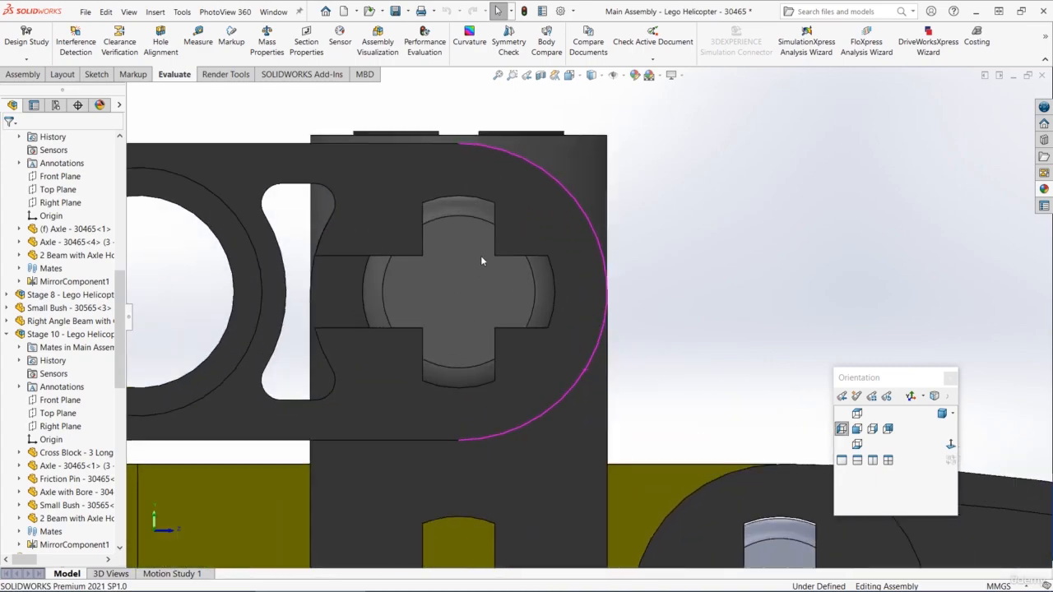
scroll(436, 269, "up", 2)
middle_click_drag(457, 281, 382, 333)
scroll(574, 283, "down", 1)
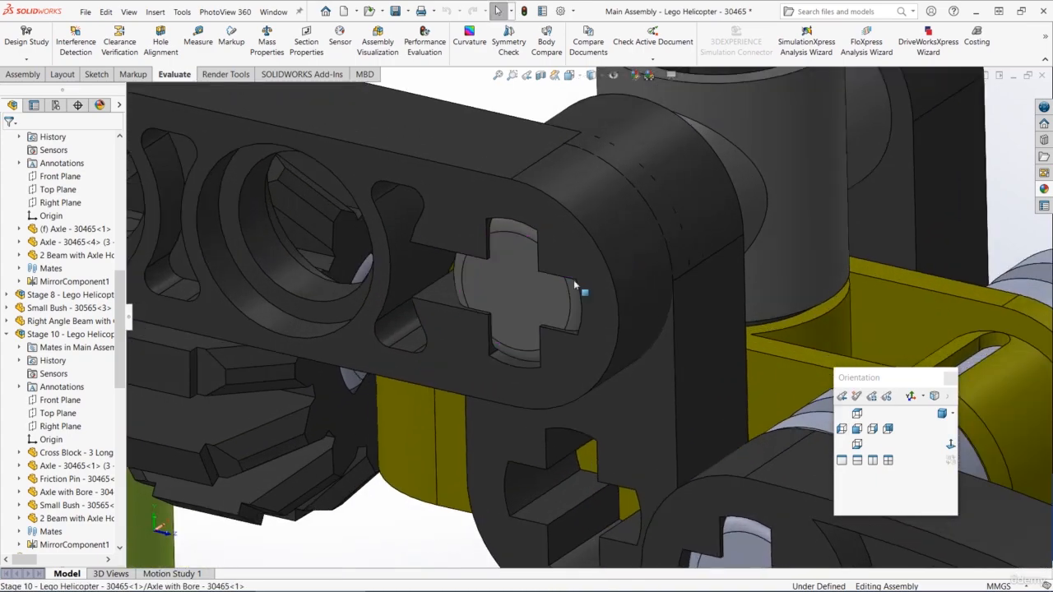
left_click(613, 232)
scroll(623, 307, "up", 7)
middle_click_drag(616, 319, 167, 321)
left_click(391, 356)
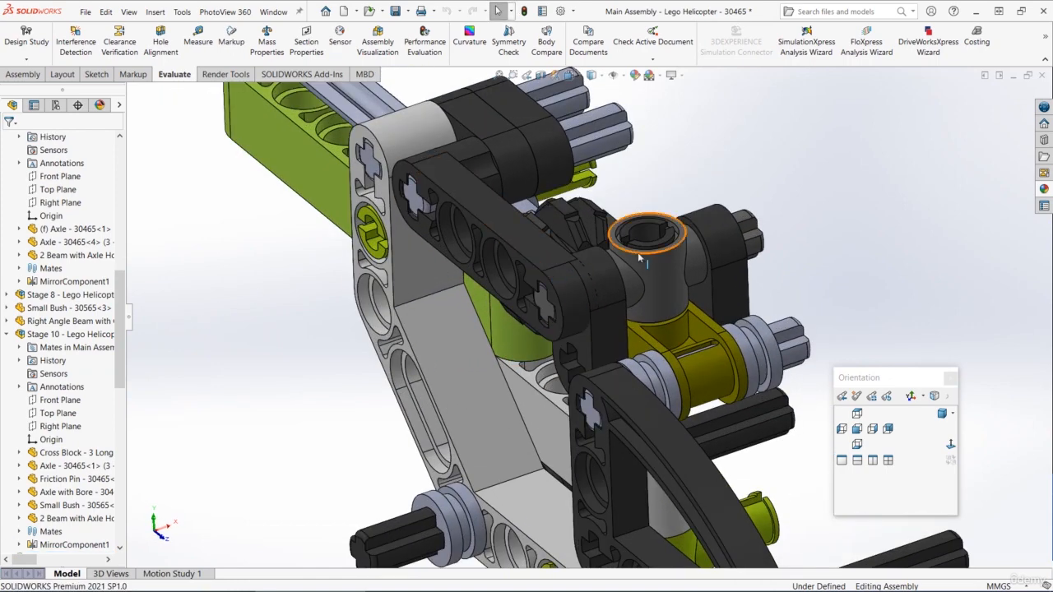
Open the Axle with Bore part from the Stage 10 subassembly in its own window
middle_click(666, 295)
middle_click_drag(665, 295, 606, 323)
scroll(655, 300, "down", 2)
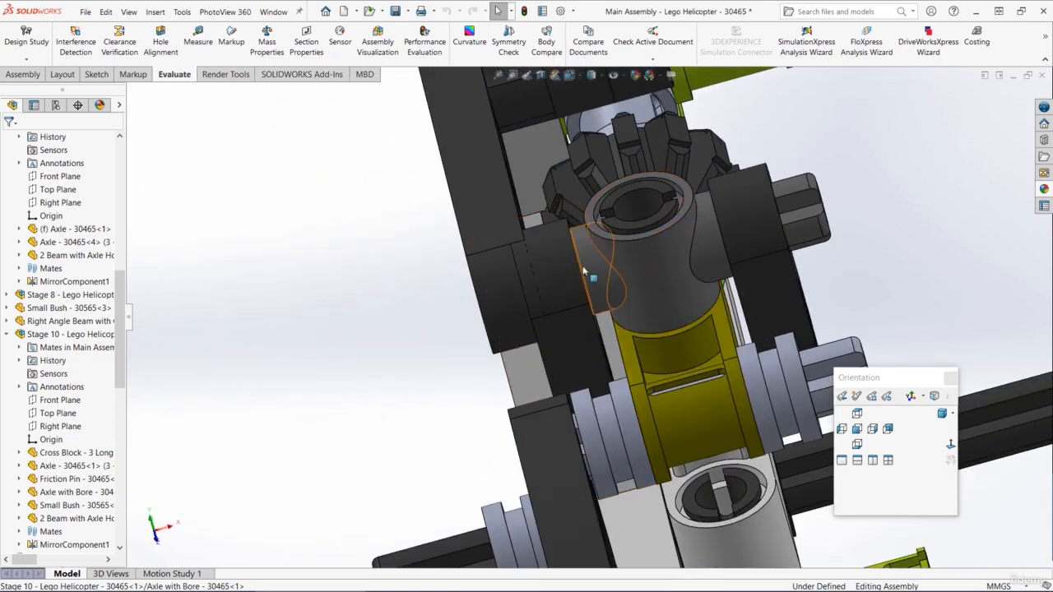
middle_click_drag(558, 290, 617, 273)
left_click(623, 271)
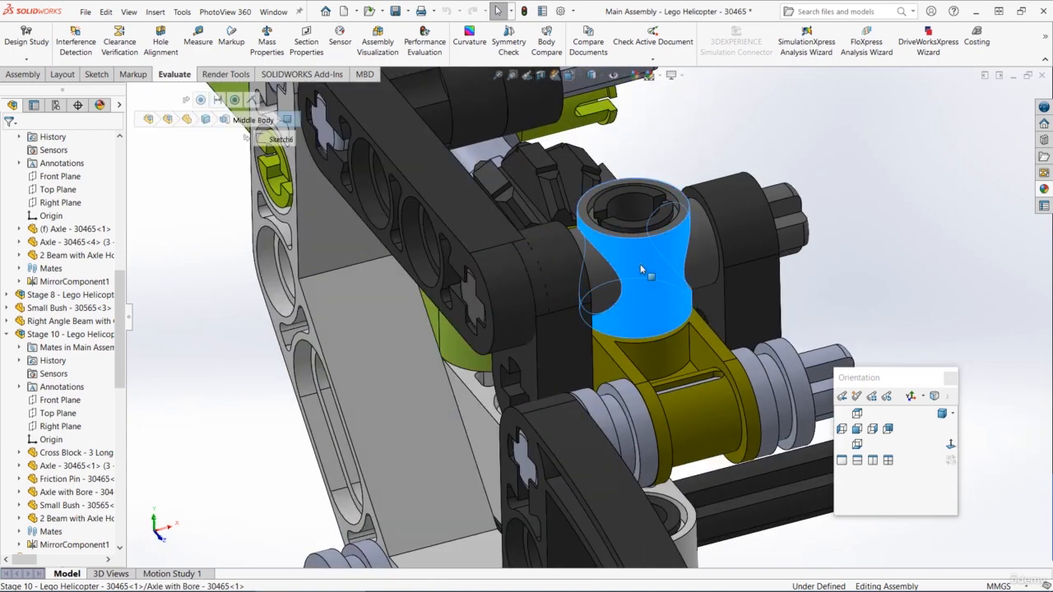
left_click(673, 200)
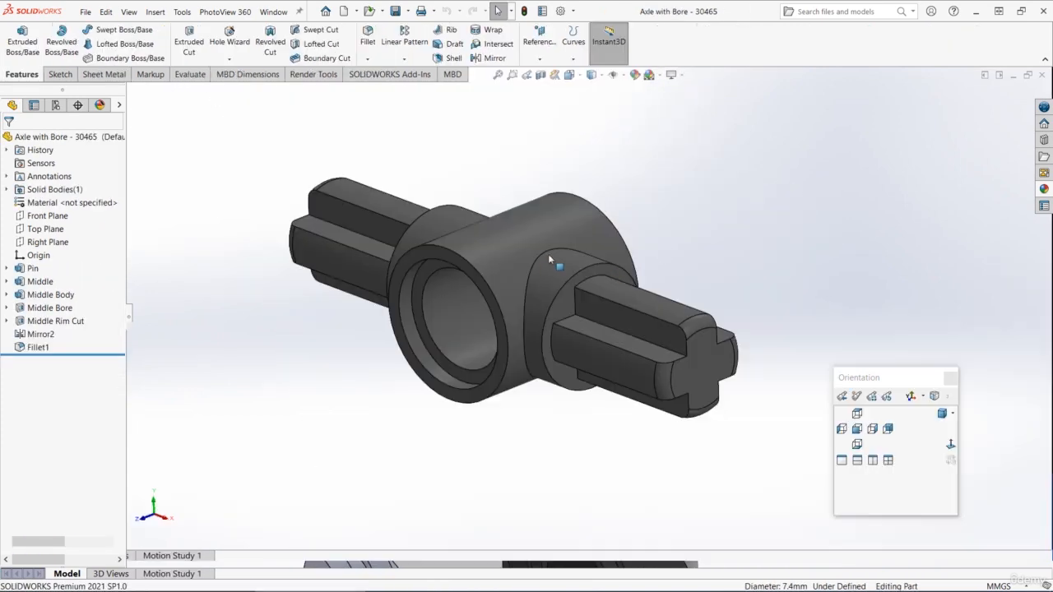
Set the overall length of the Axle with Bore's Middle extrusion, which forms both side collars, to 7.4 mm
mouse_move(527, 296)
middle_mouse_down()
mouse_move(483, 280)
mouse_move(472, 303)
middle_mouse_up()
left_click(444, 274)
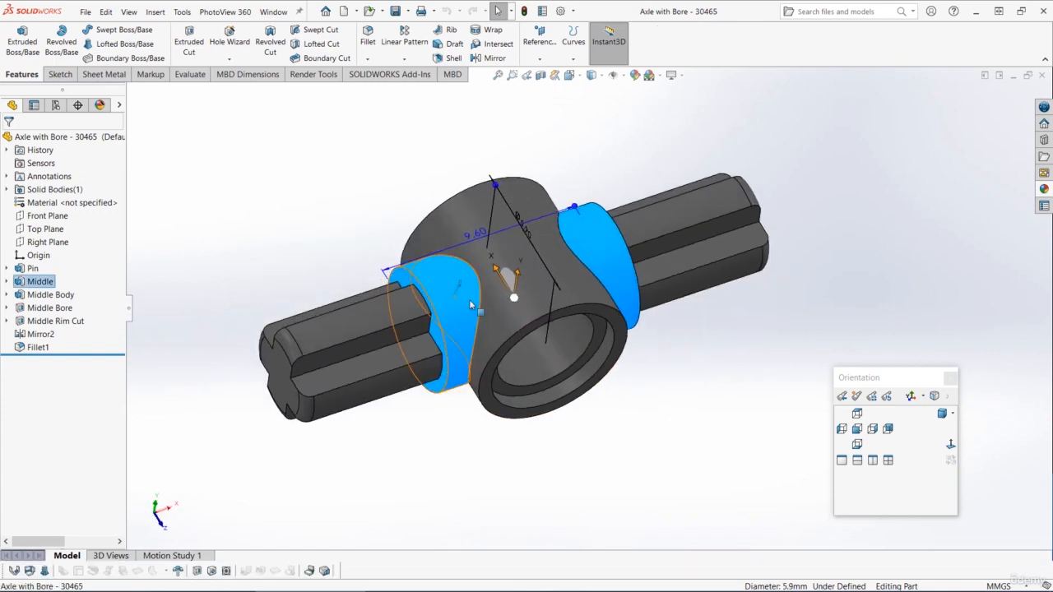
left_click(472, 239)
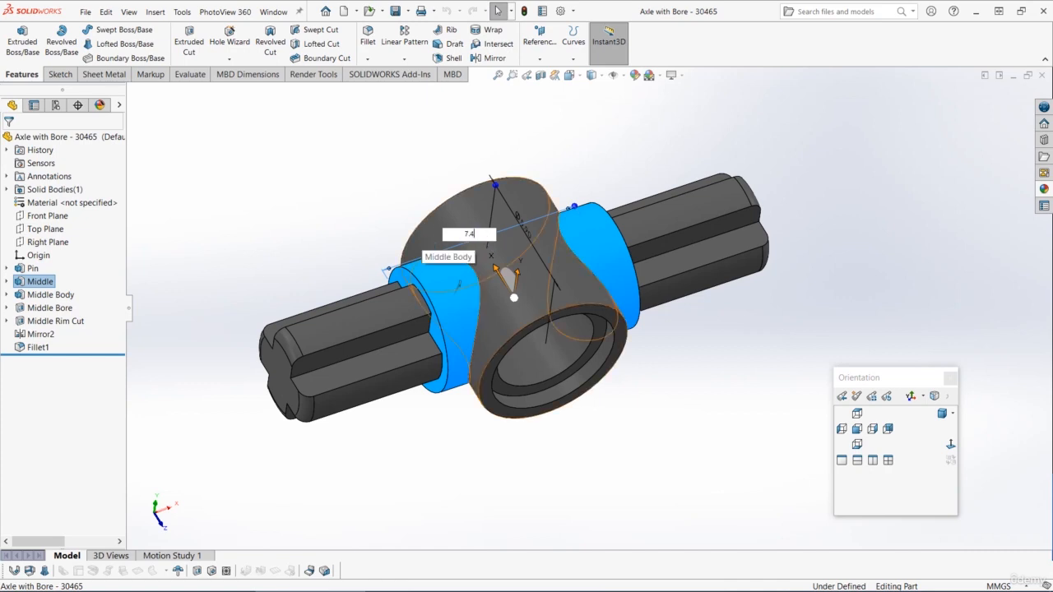
type("7.4")
key("Return")
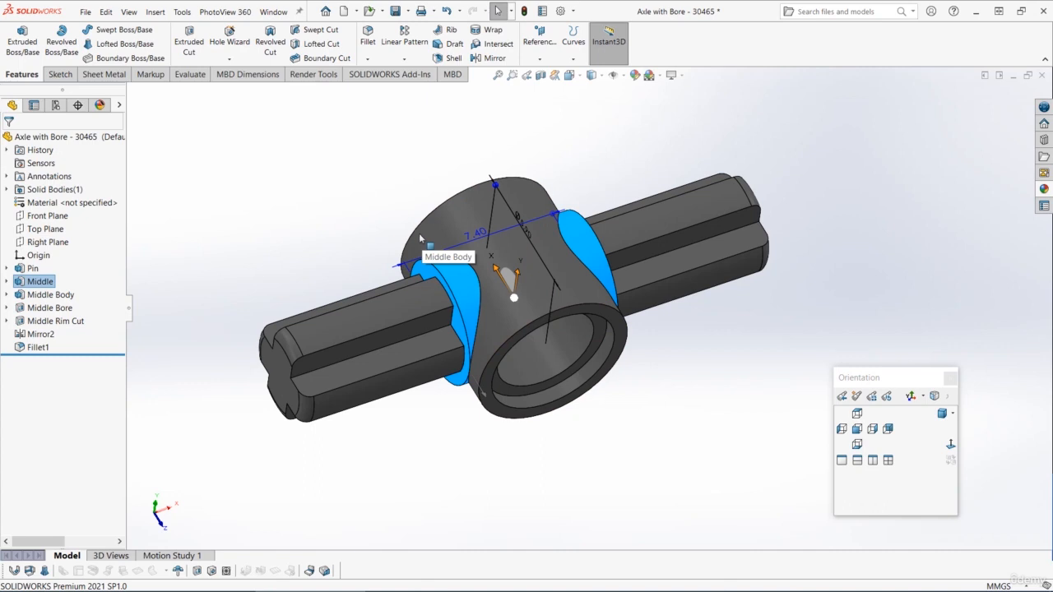
left_click(336, 230)
Measure the circular rim around the Axle with Bore's central hole
middle_click_drag(337, 230, 415, 226)
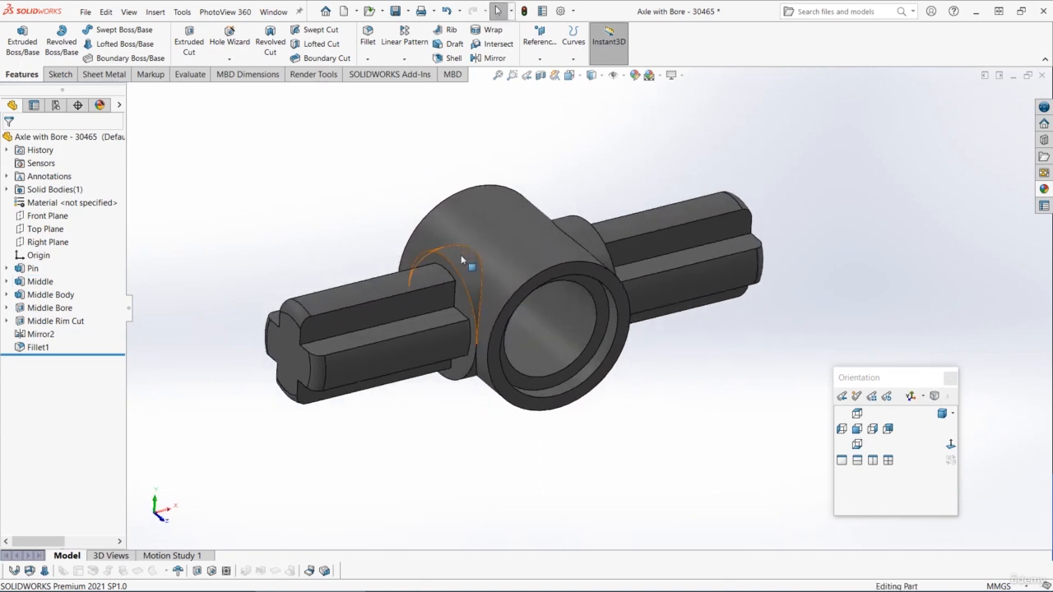
middle_click_drag(463, 260, 558, 212)
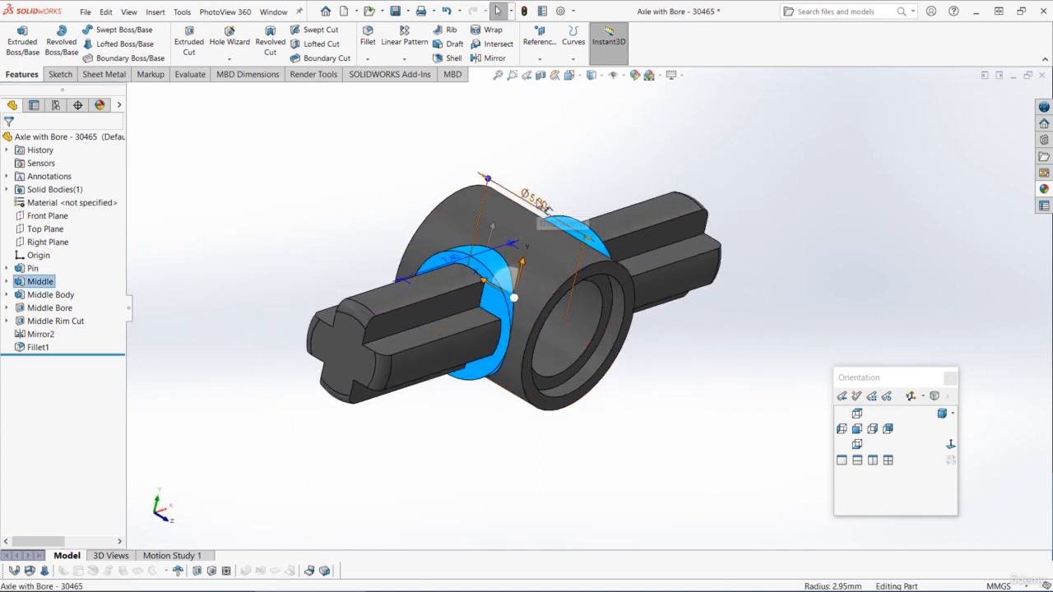
key("m")
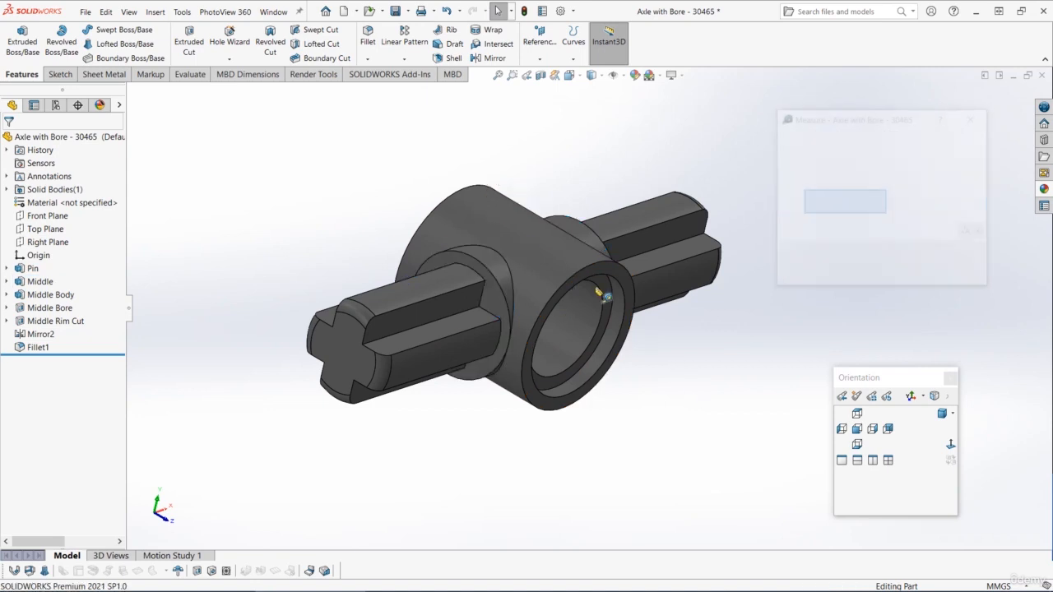
left_click(607, 263)
left_click(672, 363)
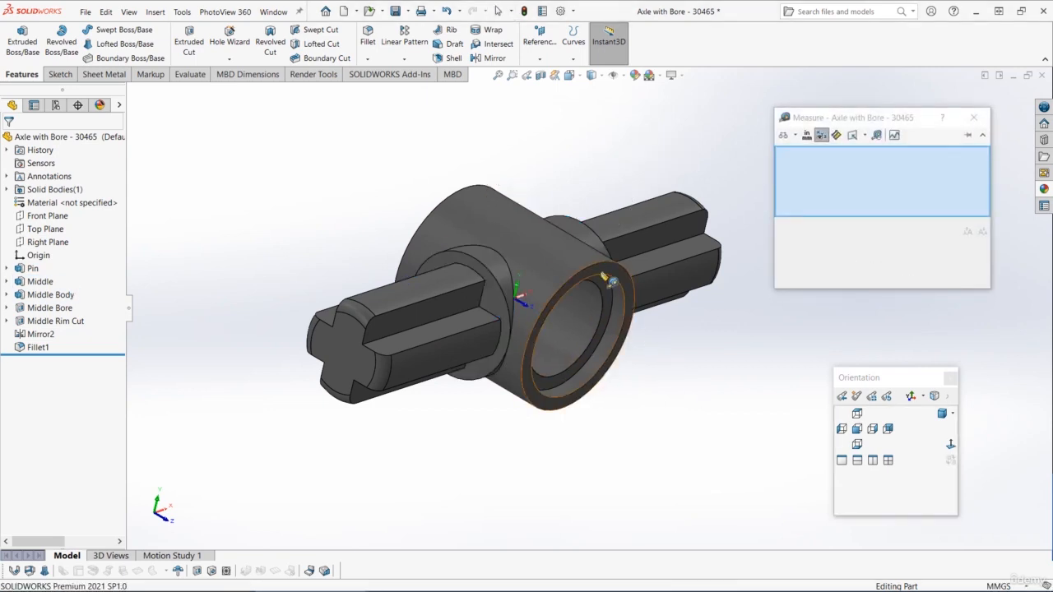
left_click(610, 272)
left_click(731, 383)
key("Escape")
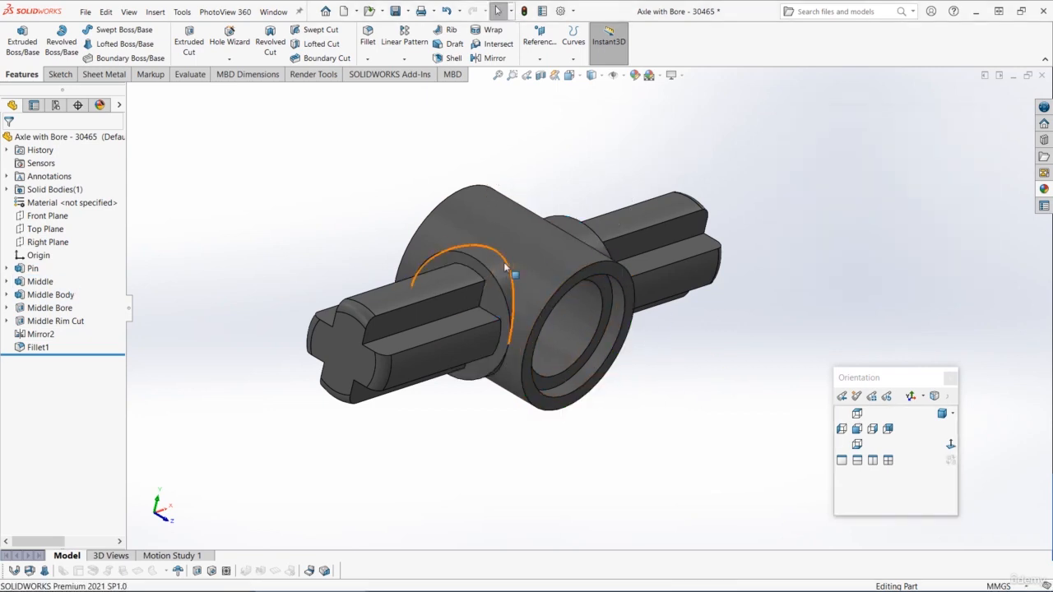
Set the diameter of the Axle with Bore's Middle extrusion, which forms both side collars, to 7.4 mm
middle_click_drag(504, 262, 527, 215)
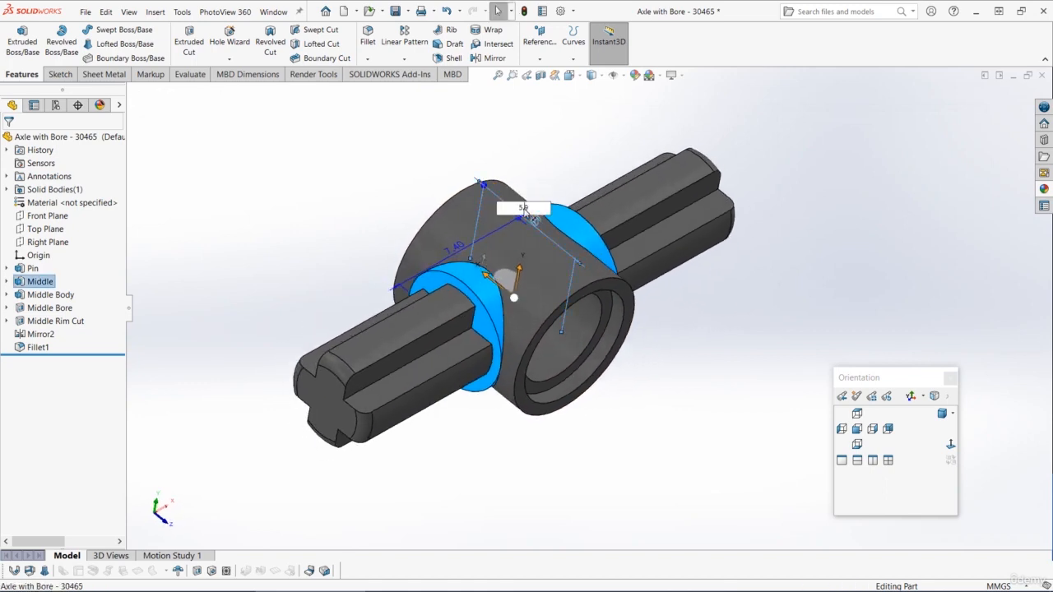
key("Return")
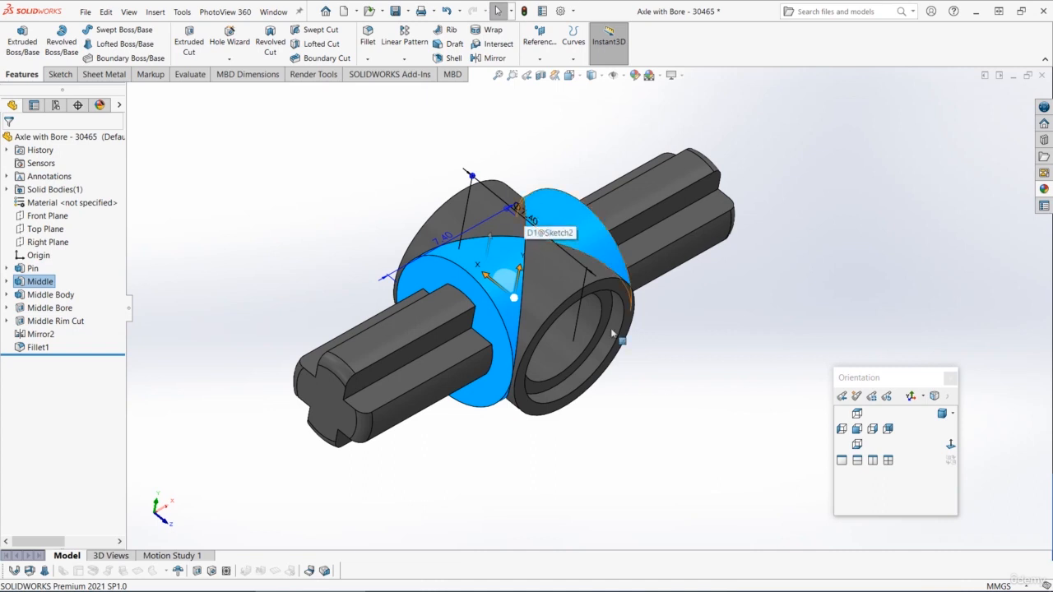
left_click(653, 418)
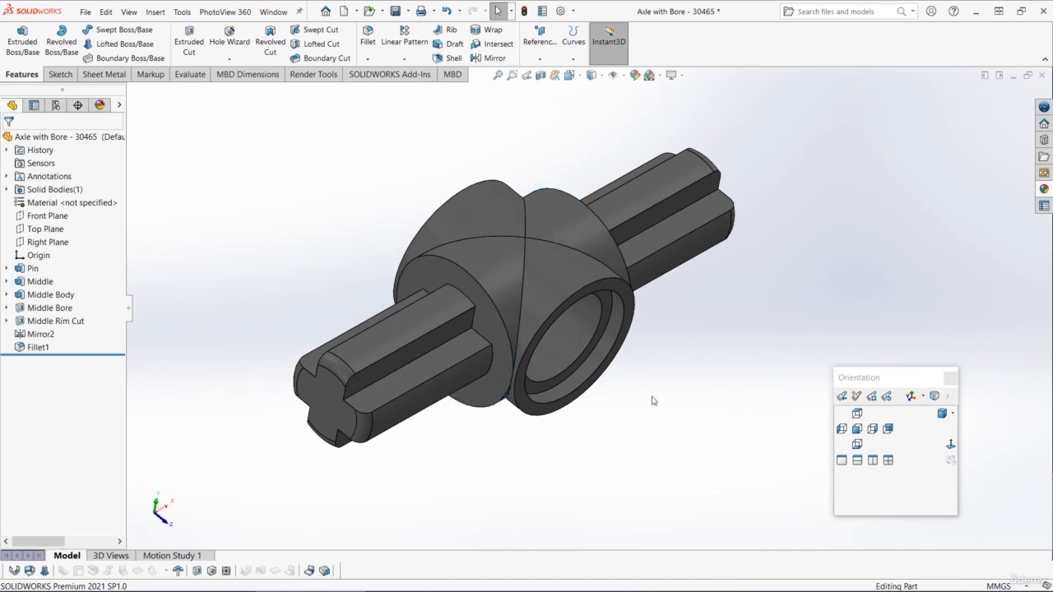
middle_click_drag(618, 437, 590, 394)
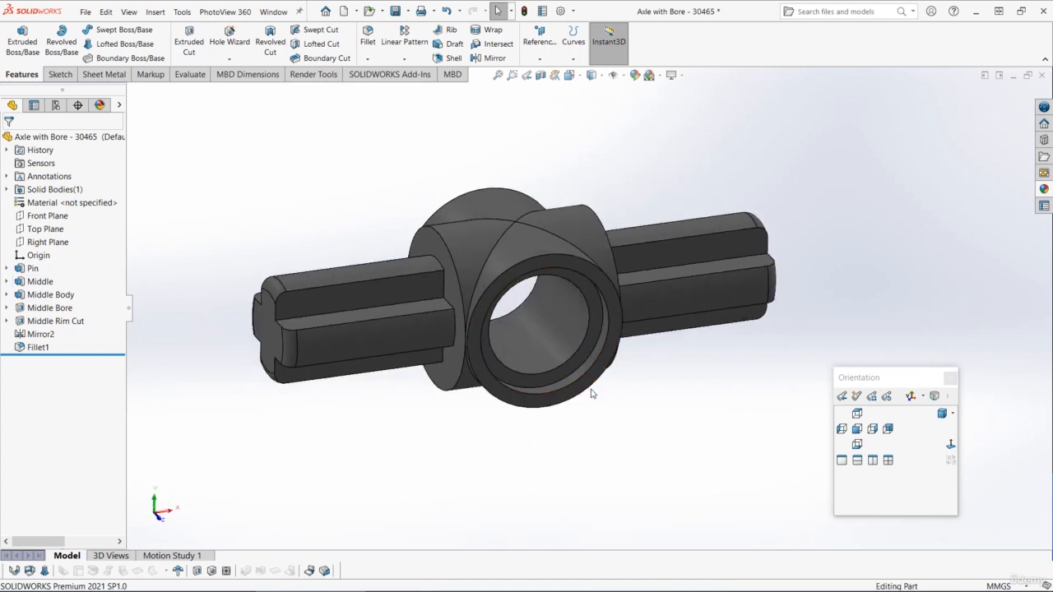
Return to the Main Assembly - Lego Helicopter window and inspect the resized Axle with Bore's collars against the neighbouring beams
key("ctrl+Tab")
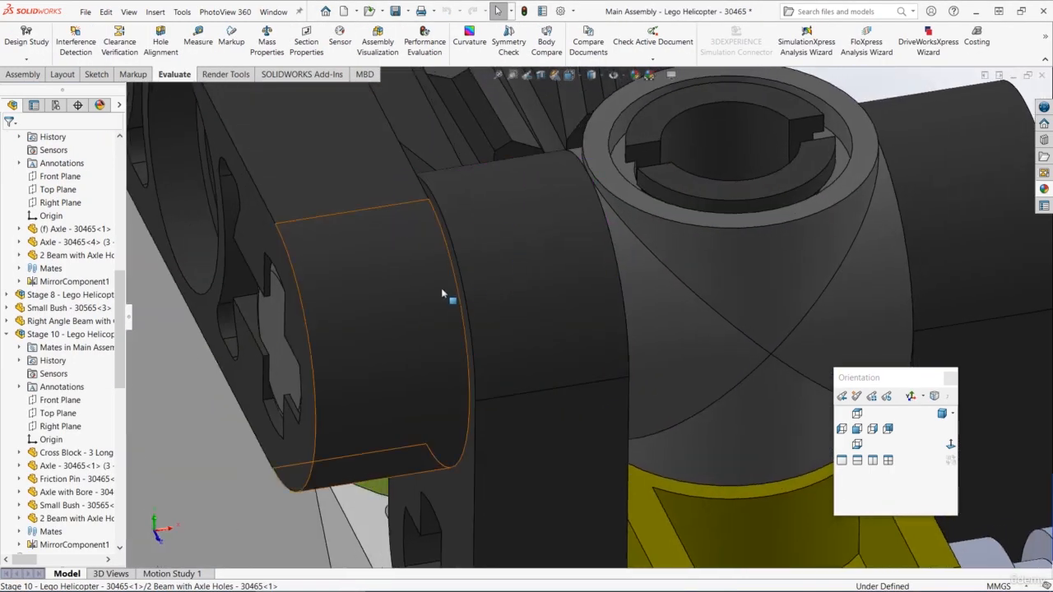
scroll(489, 317, "up", 3)
middle_click_drag(488, 317, 517, 258)
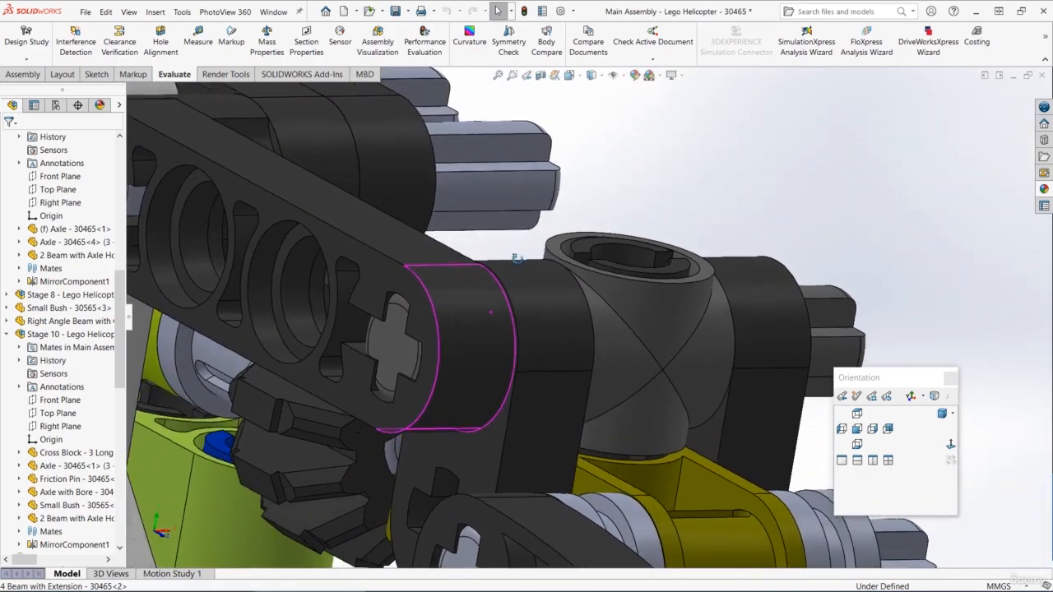
scroll(544, 312, "up", 3)
mouse_move(544, 312)
middle_mouse_down()
mouse_move(560, 287)
mouse_move(563, 341)
mouse_move(556, 316)
mouse_move(496, 328)
mouse_move(556, 307)
middle_mouse_up()
Examine the complete helicopter assembly at an angle, checking how the Stage 10 parts sit among the beams and axles
scroll(568, 358, "up", 3)
middle_click_drag(574, 368, 407, 379)
scroll(410, 382, "up", 2)
scroll(409, 379, "down", 1)
middle_click_drag(436, 344, 463, 352)
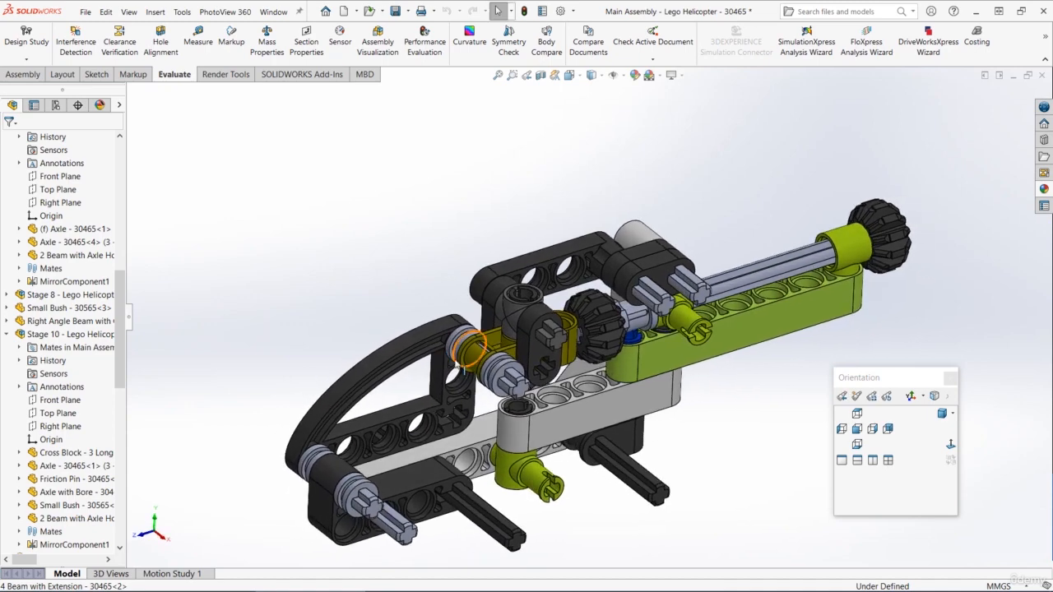
scroll(608, 393, "down", 1)
scroll(649, 387, "up", 4)
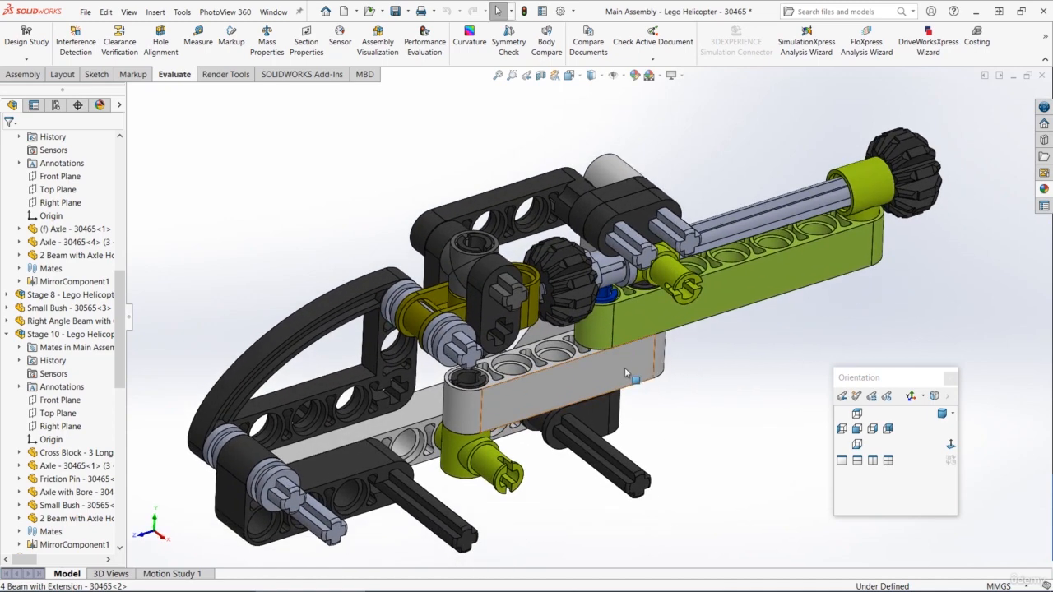
scroll(482, 335, "down", 2)
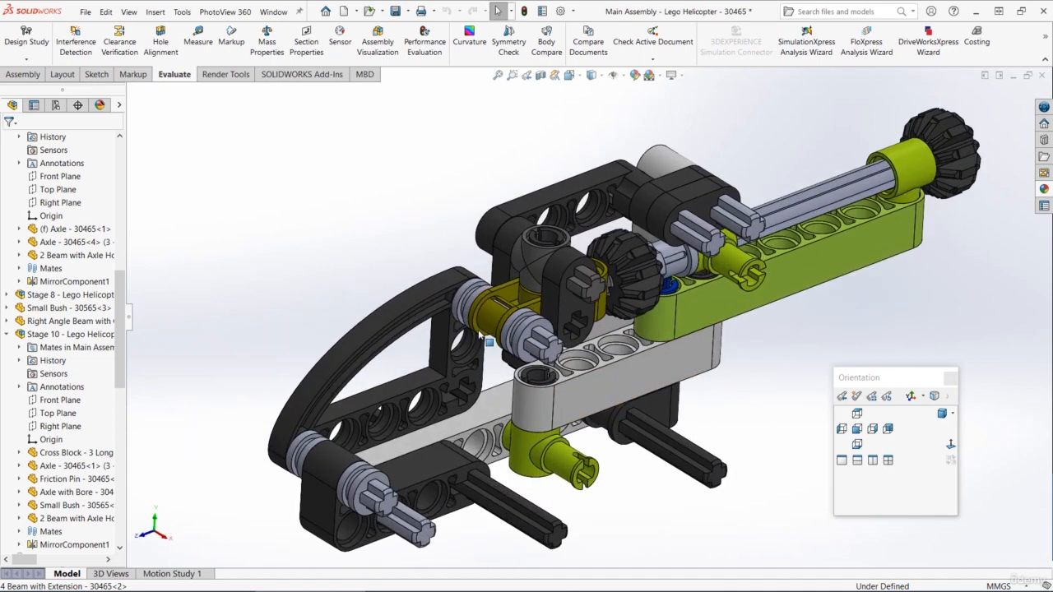
mouse_move(479, 324)
middle_mouse_down()
mouse_move(581, 334)
mouse_move(563, 322)
mouse_move(486, 323)
middle_mouse_up()
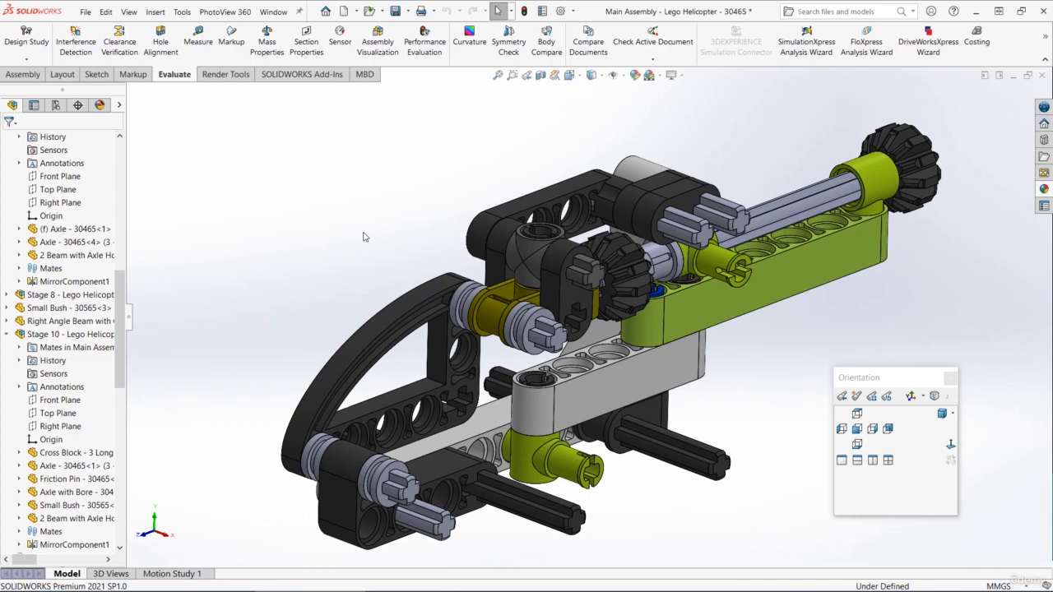